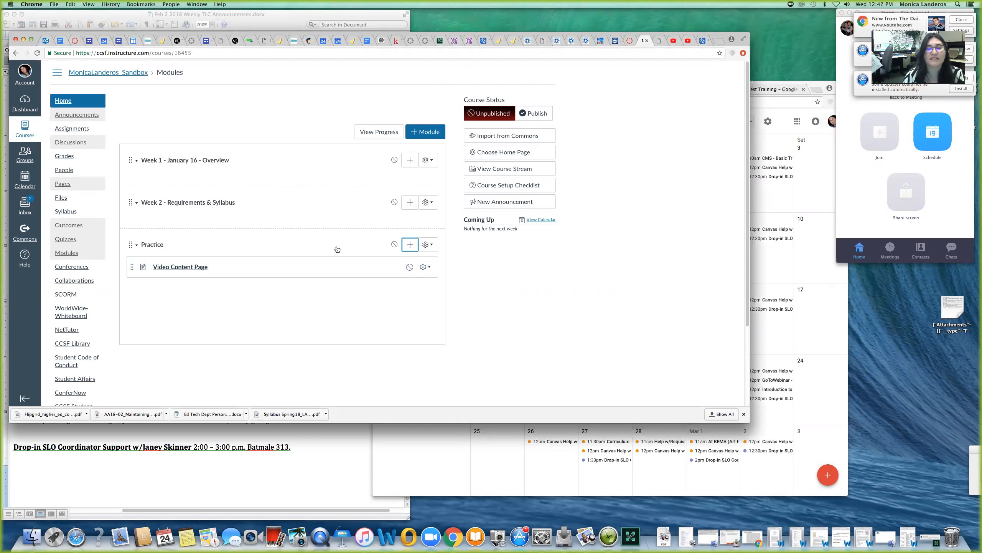
Step: Add a new assignment named "Video of your Experience" to the Practice module, without indentation
left_click(408, 240)
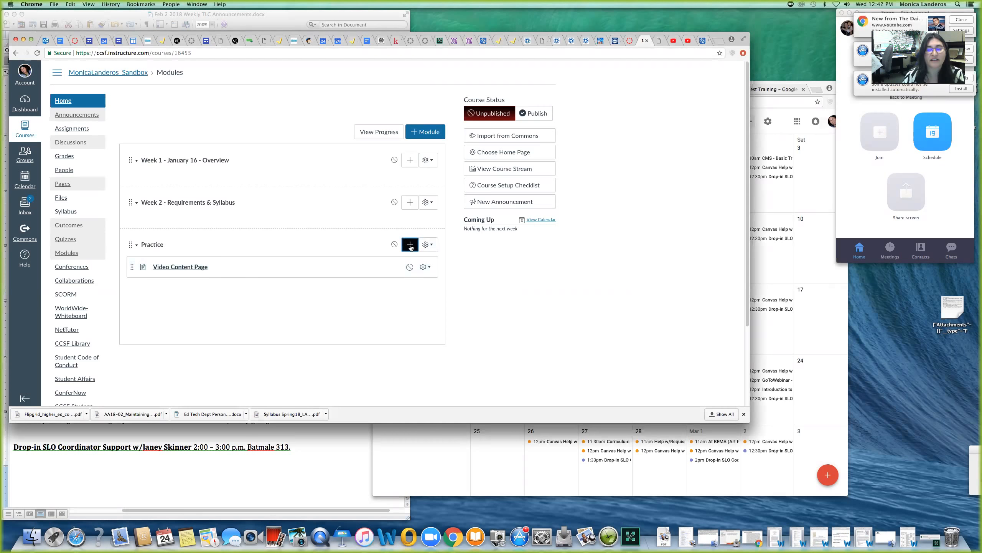
left_click(410, 245)
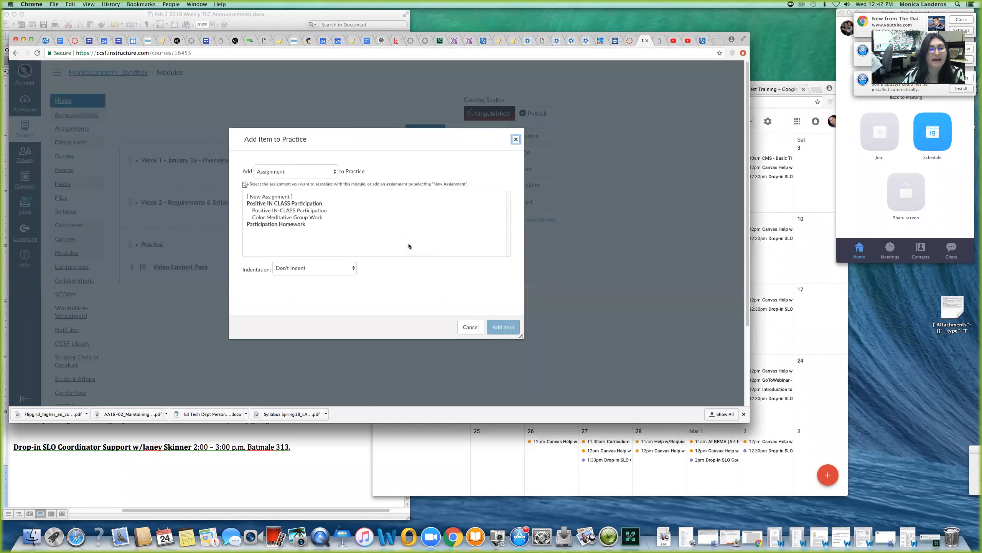
left_click(324, 172)
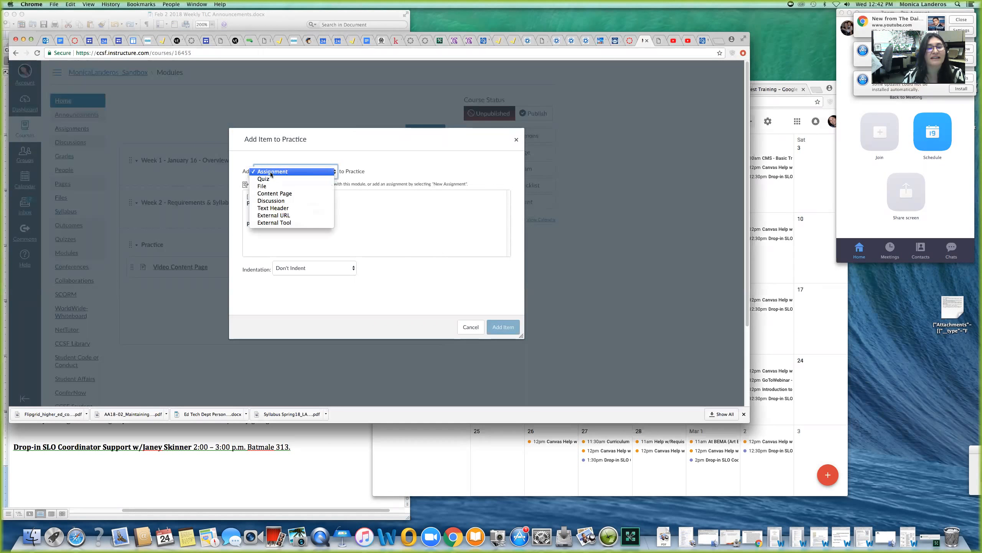
left_click(358, 203)
left_click(268, 197)
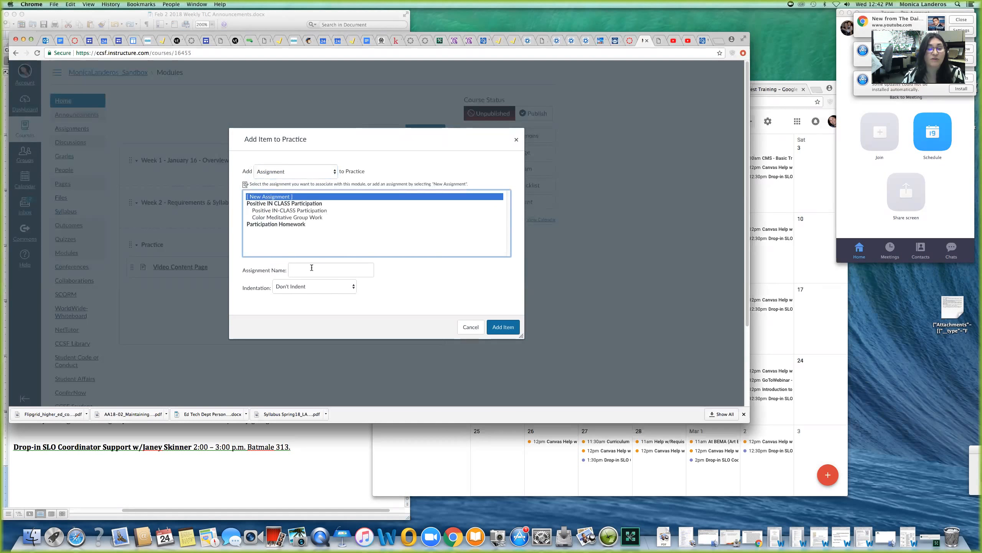
left_click(311, 268)
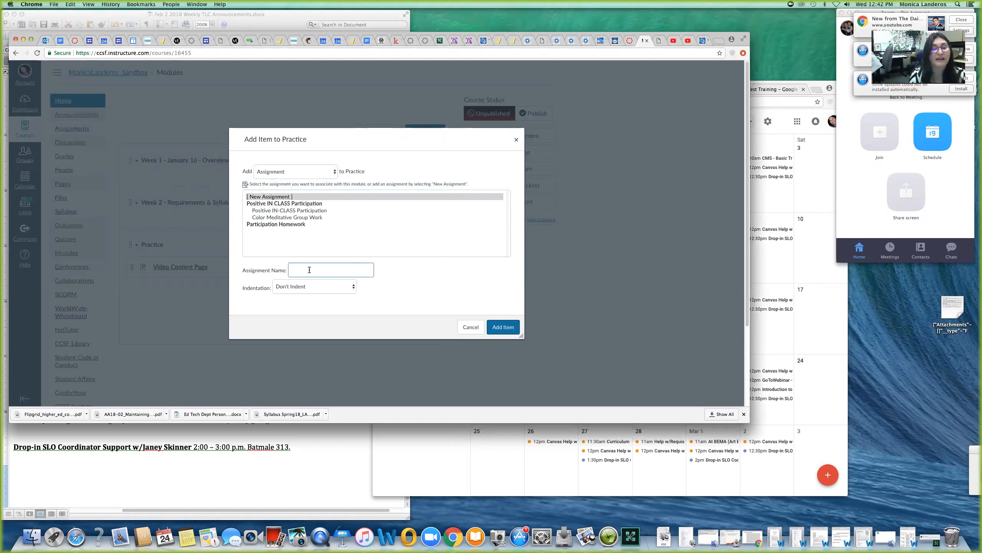
type("Video of your Experience")
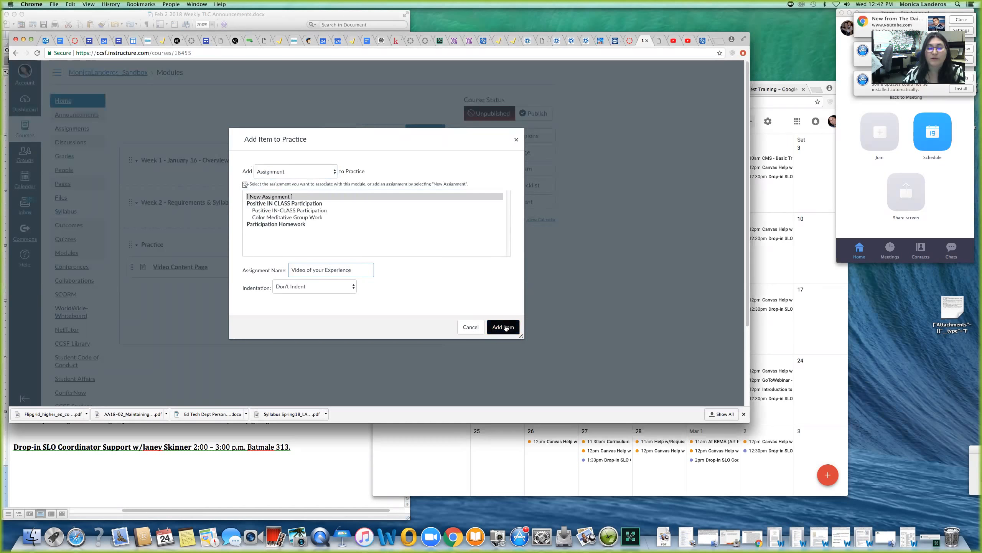
left_click(503, 326)
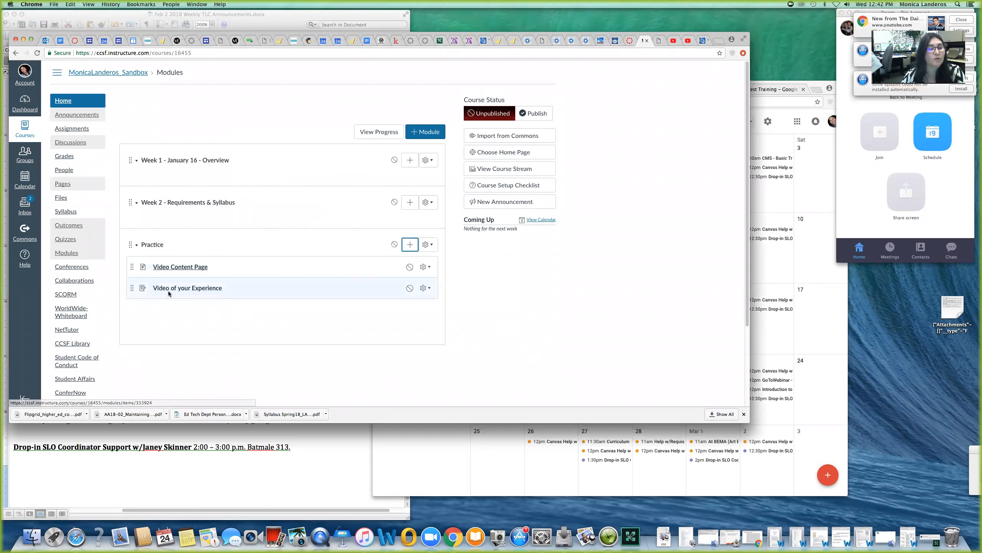
Step: Open the "Video of your Experience" assignment for editing and enter the description "Instructions for this assignment."
left_click(191, 290)
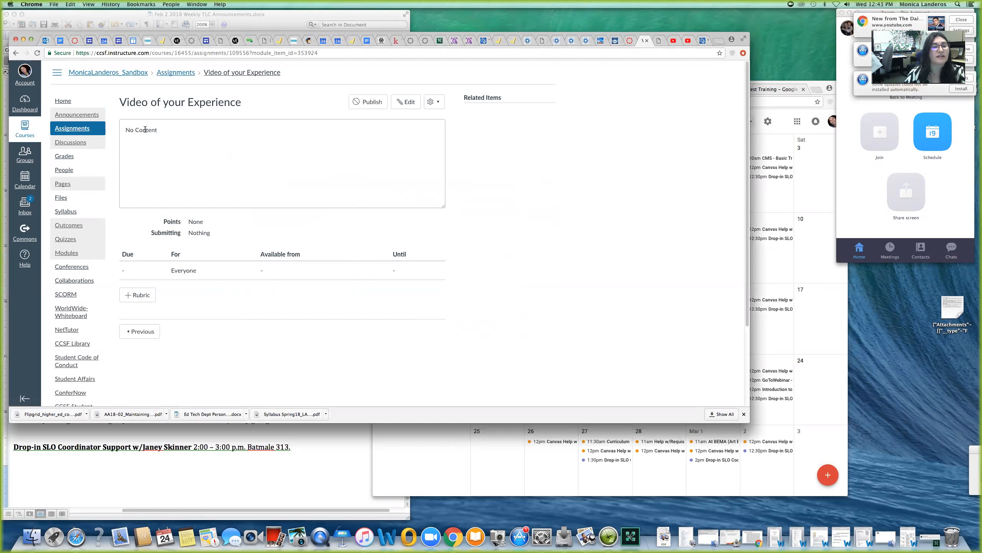
left_click(406, 102)
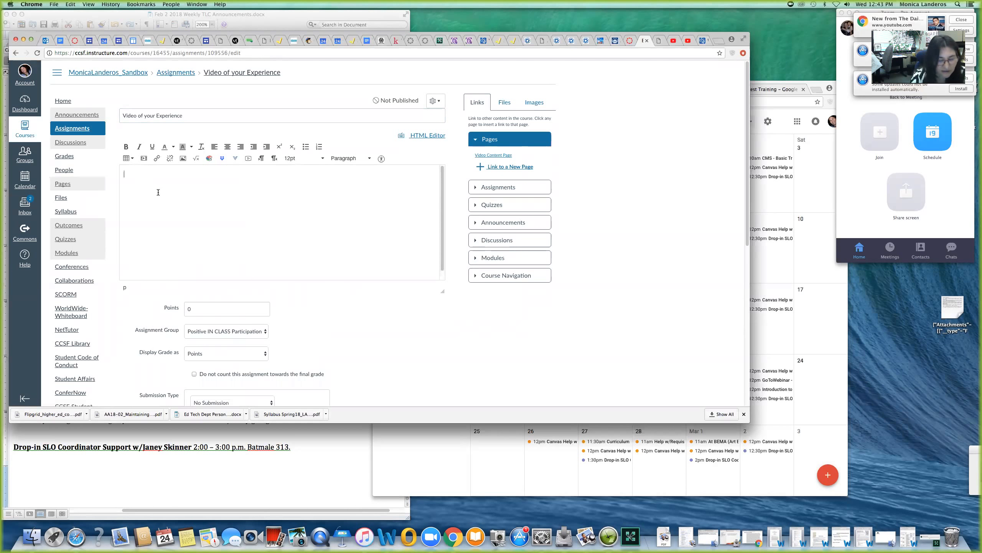
type("Instructions")
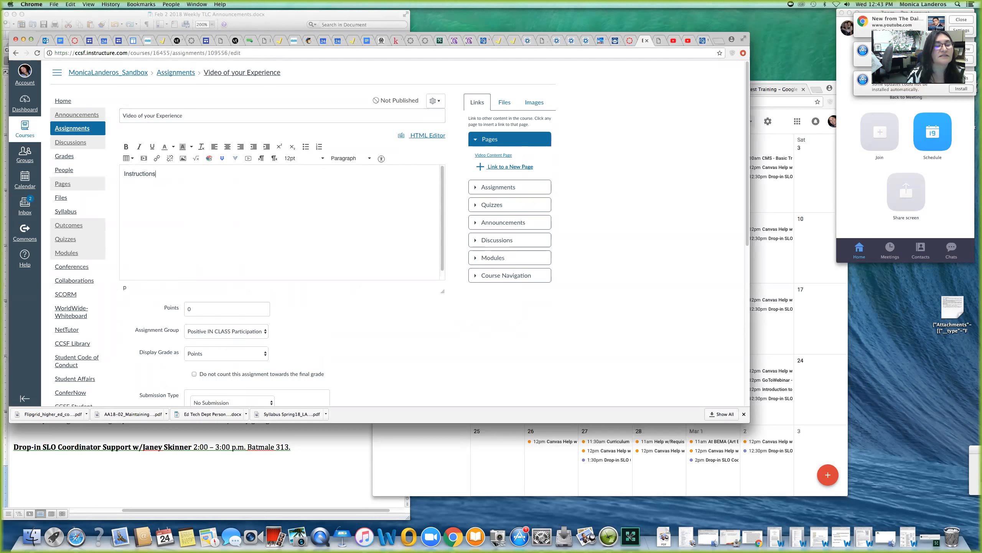
type(" for this assignment")
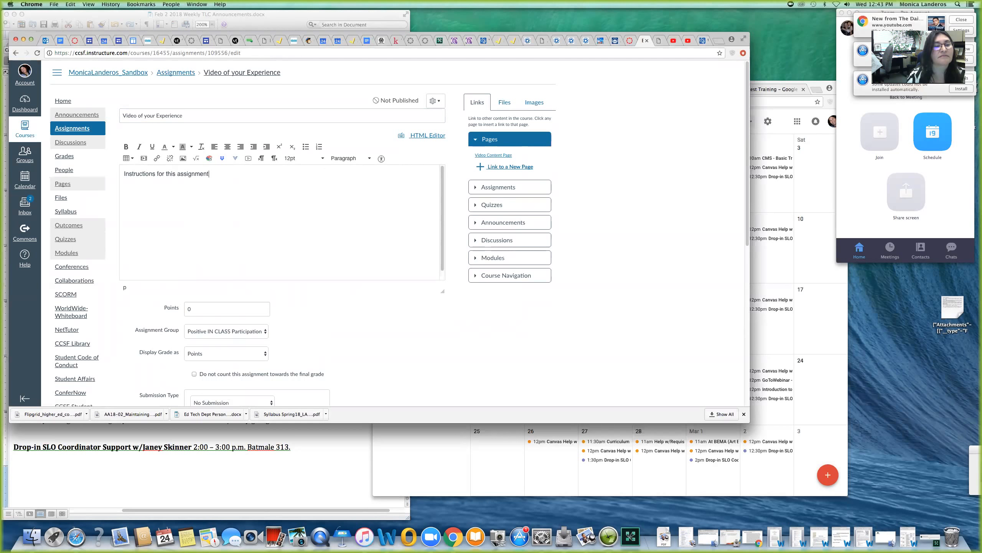
type(".")
Step: Set the assignment's points to 10 and place it in a new assignment group named "Video Assignments"
left_click(231, 302)
scroll(295, 290, "down", 3)
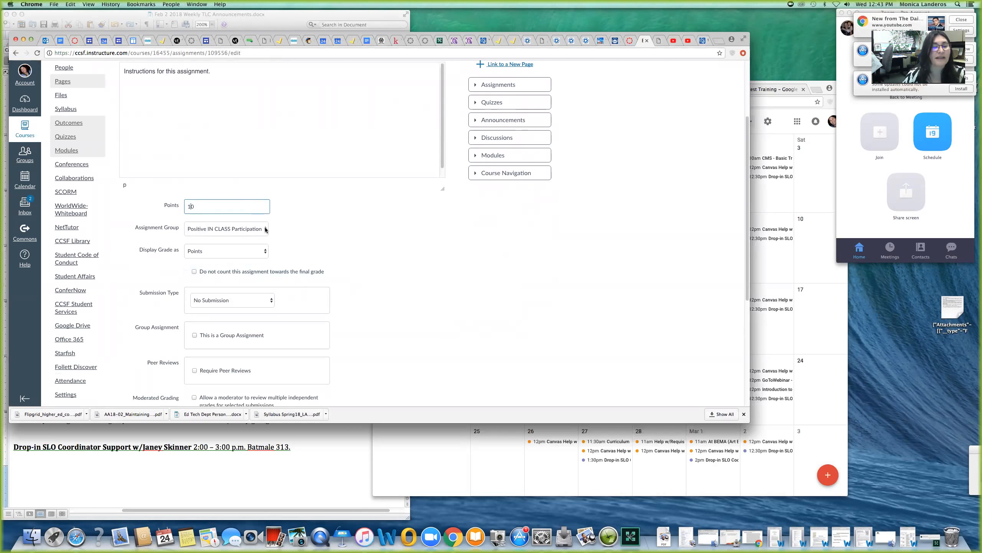
left_click(236, 229)
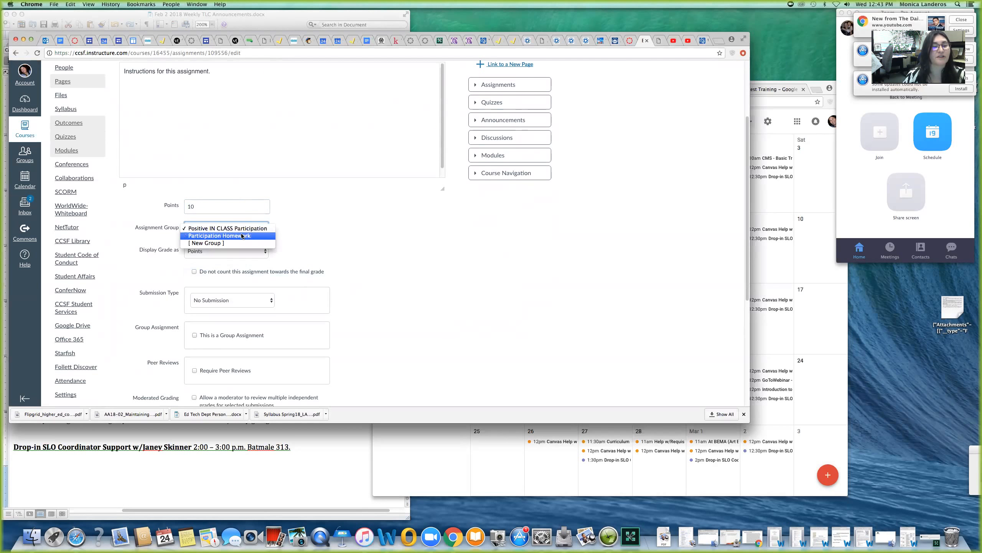
left_click(243, 236)
left_click(259, 228)
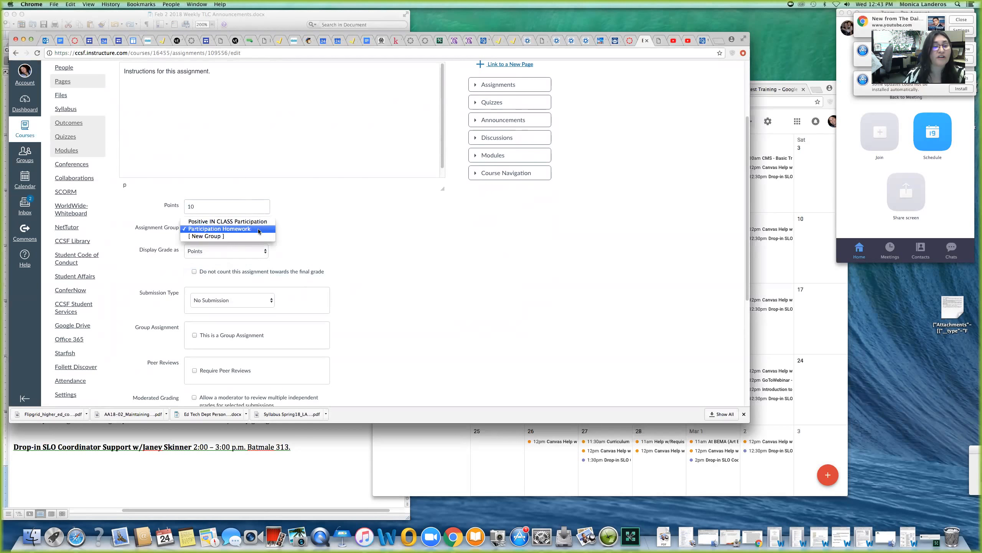
left_click(231, 236)
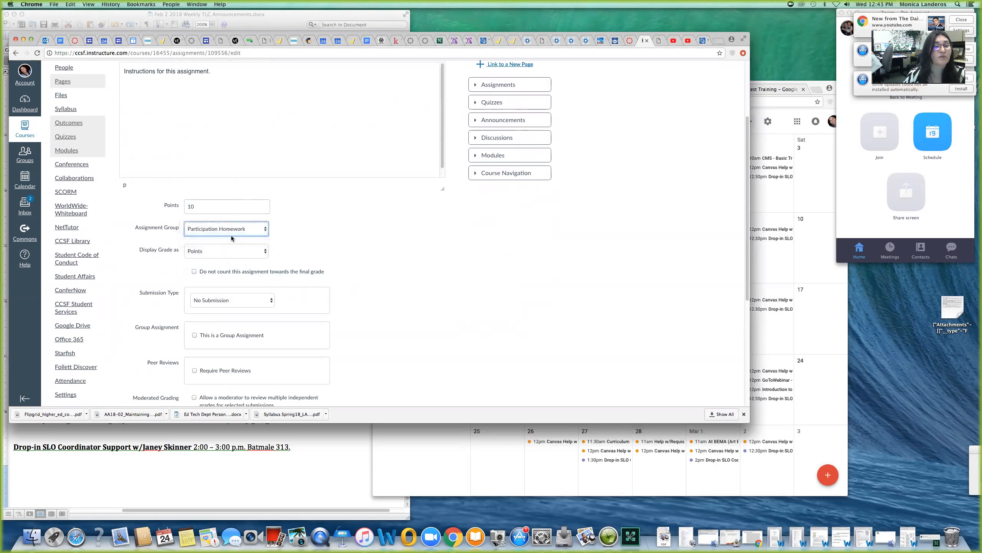
left_click(326, 233)
type("Video Assignments")
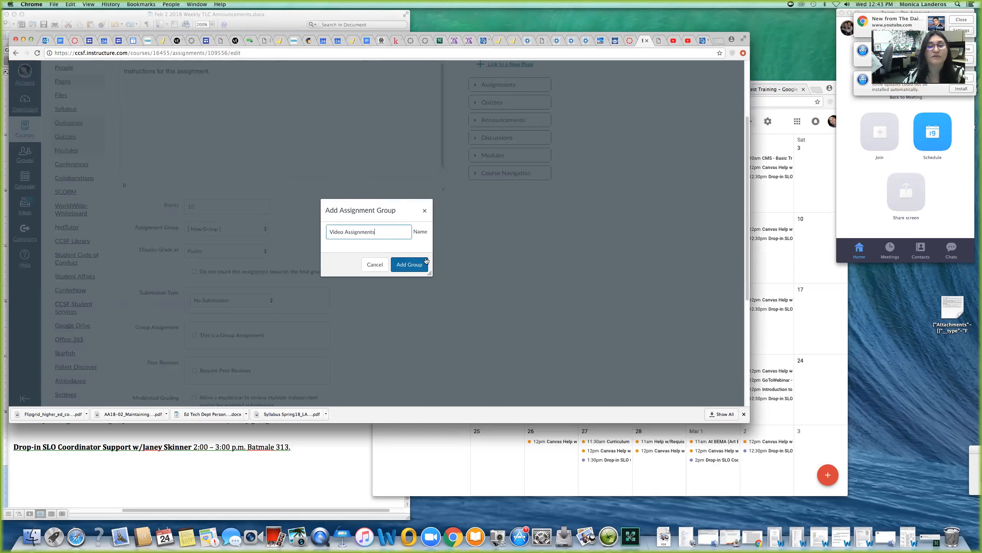
left_click(409, 264)
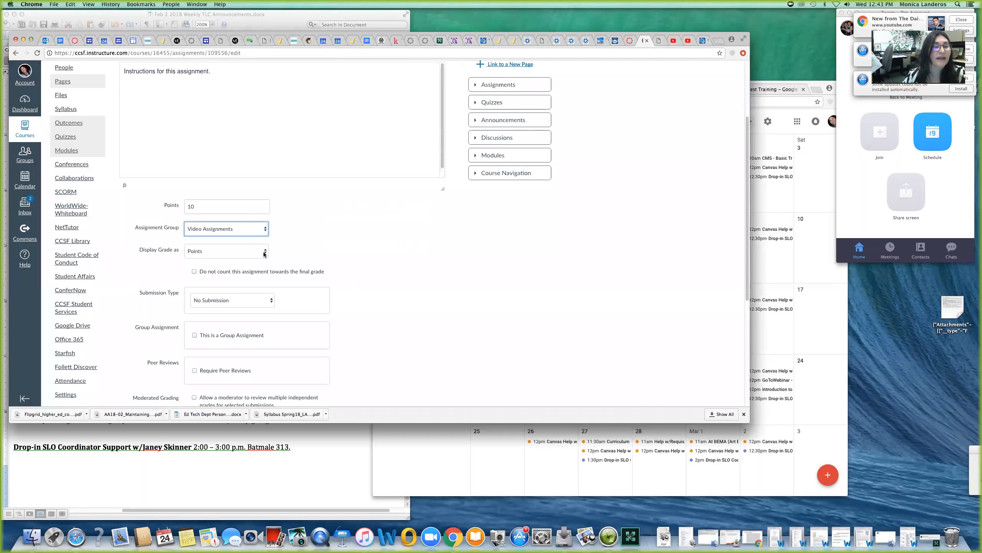
Step: Set the submission type to Online and allow Media Recordings as the entry option
scroll(348, 244, "down", 5)
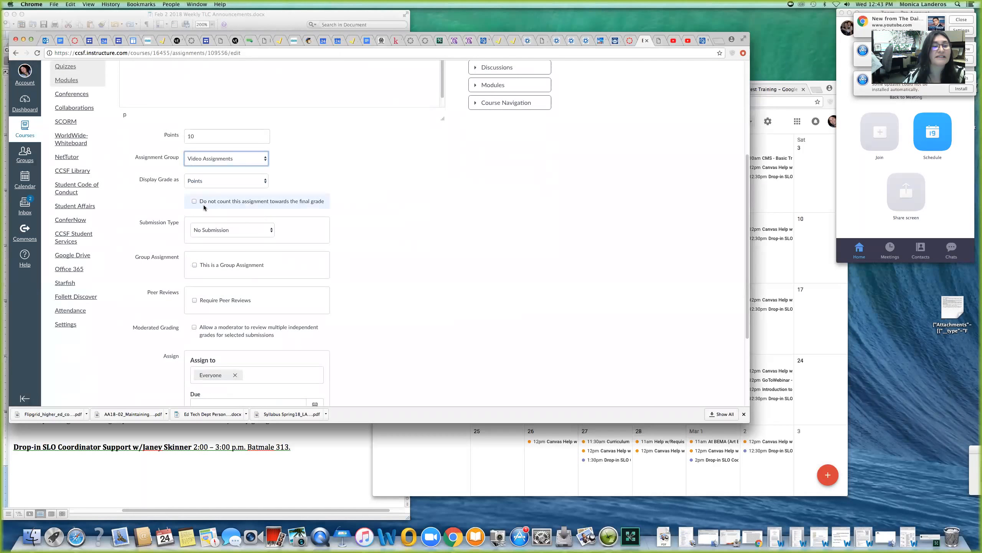
scroll(416, 215, "down", 5)
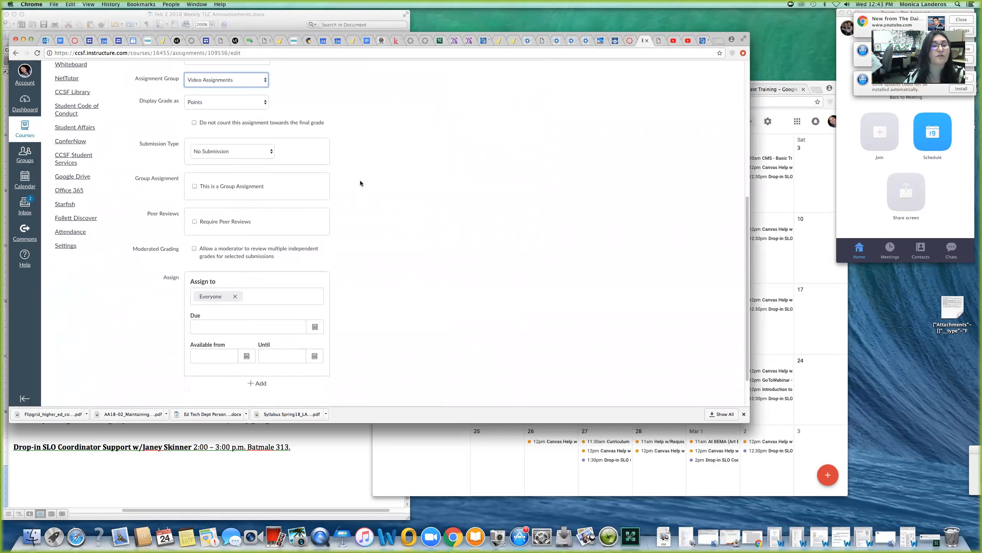
left_click(268, 150)
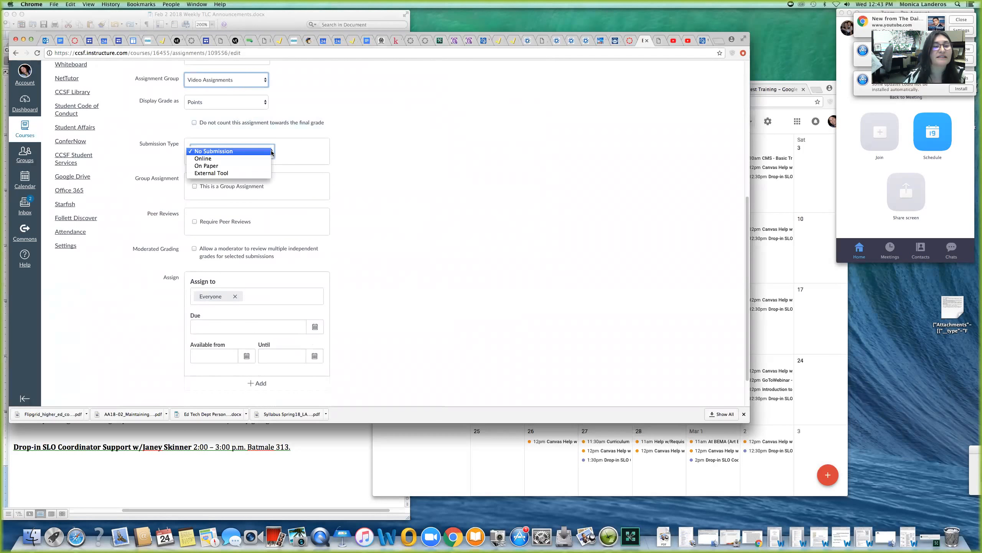
left_click(219, 160)
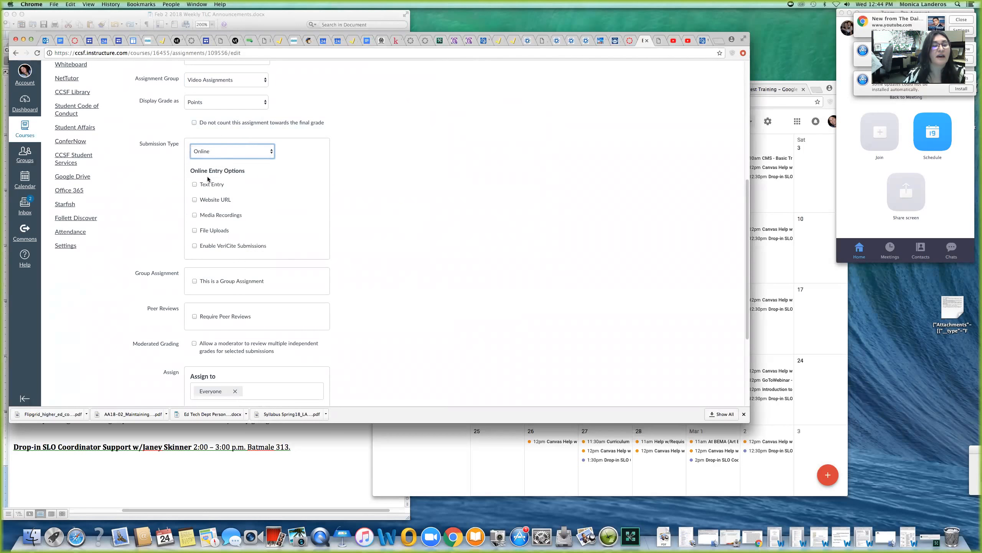
left_click(195, 215)
Step: Make the assignment available from Jan 24 at 12am and due Jan 30 at 11:59pm for everyone
scroll(363, 209, "down", 2)
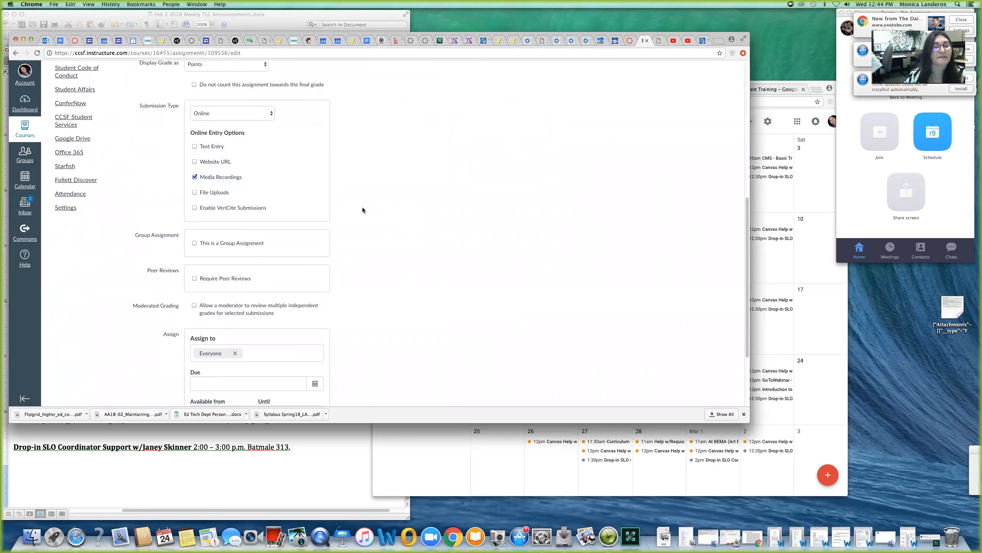
scroll(425, 240, "down", 1)
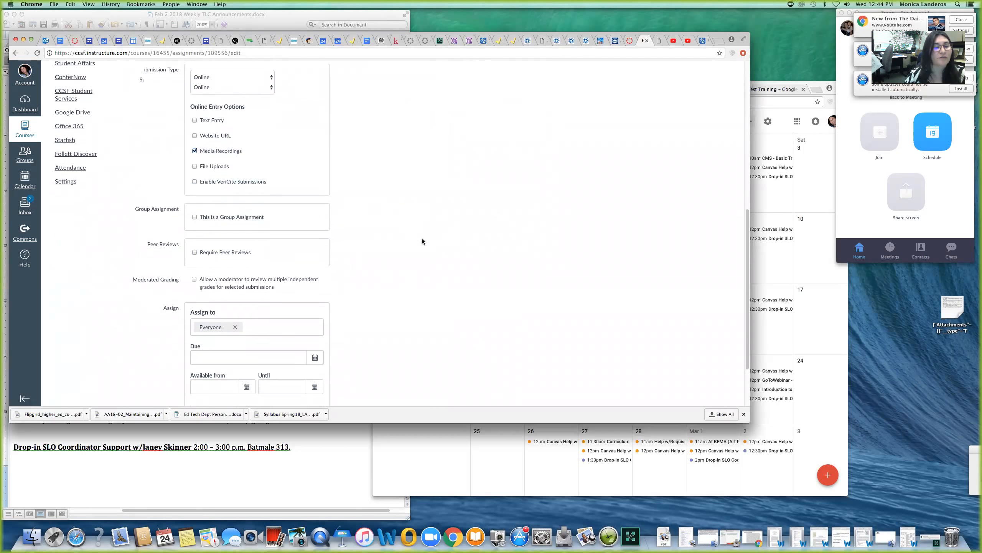
scroll(485, 241, "down", 3)
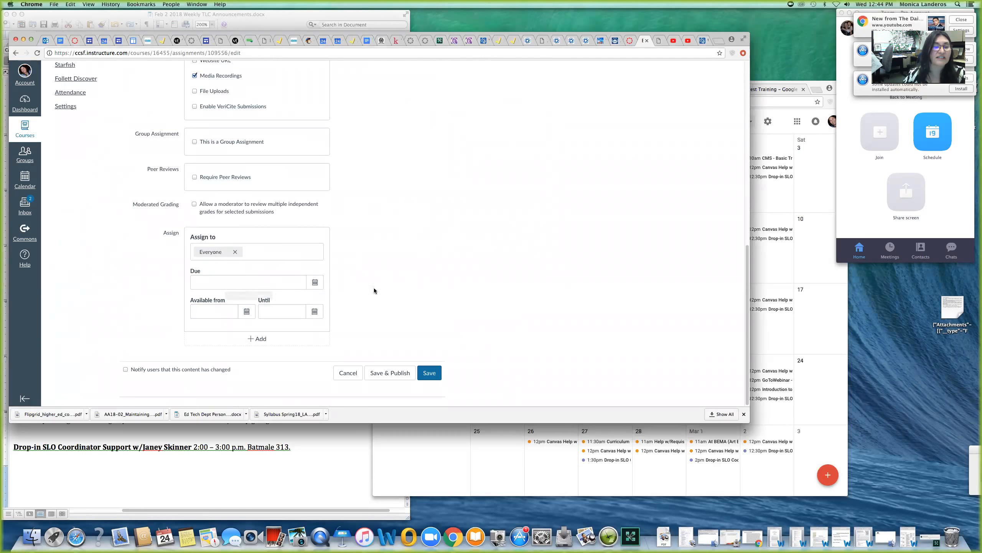
left_click(246, 313)
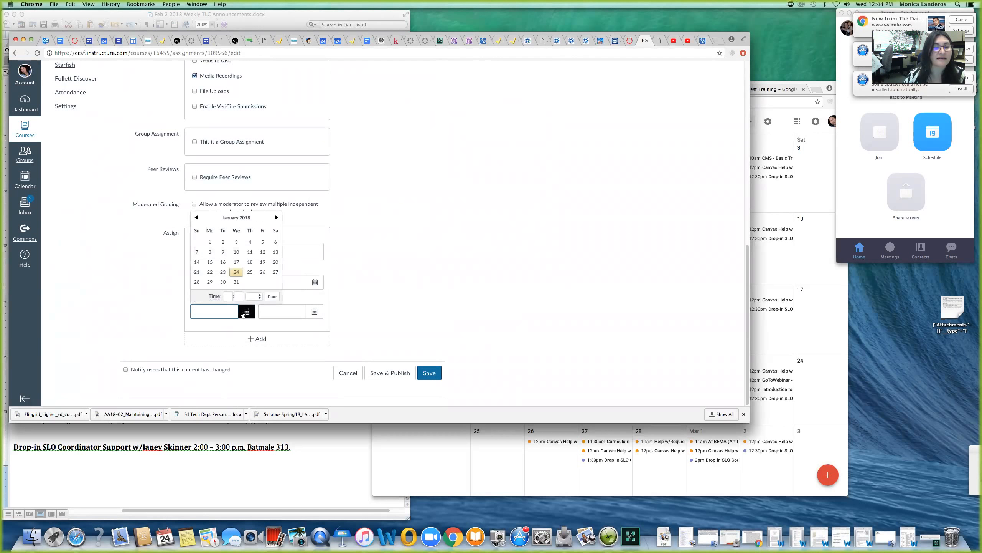
left_click(237, 272)
left_click(272, 296)
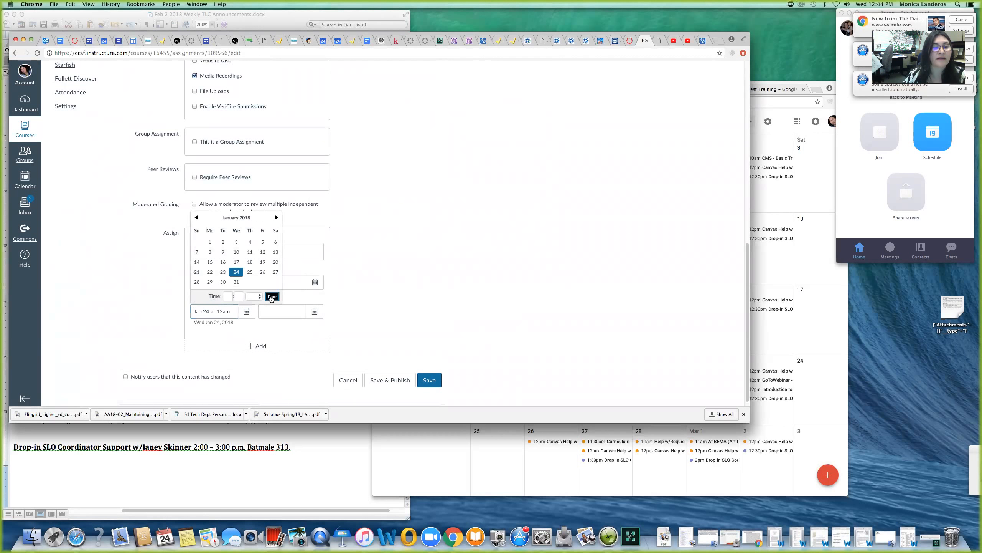
left_click(315, 283)
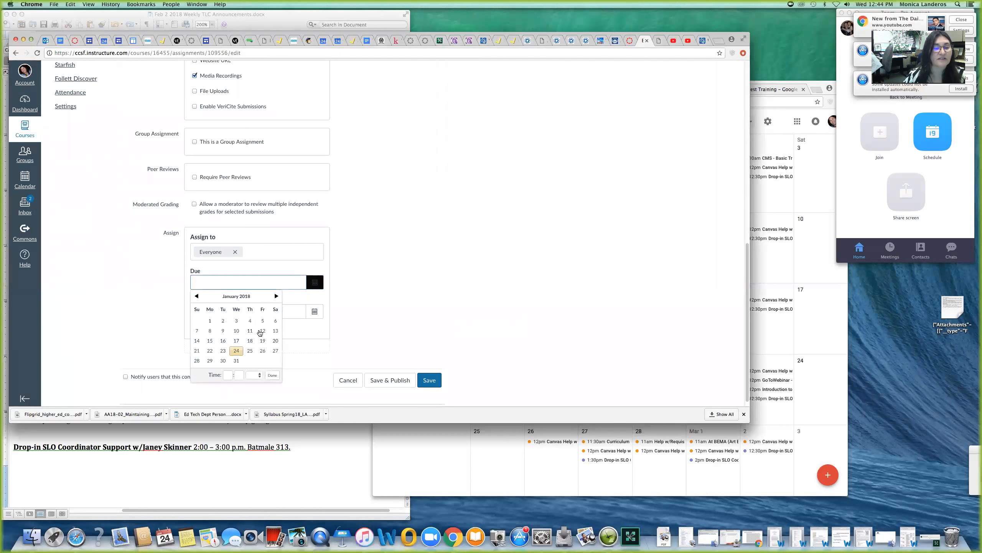
left_click(224, 361)
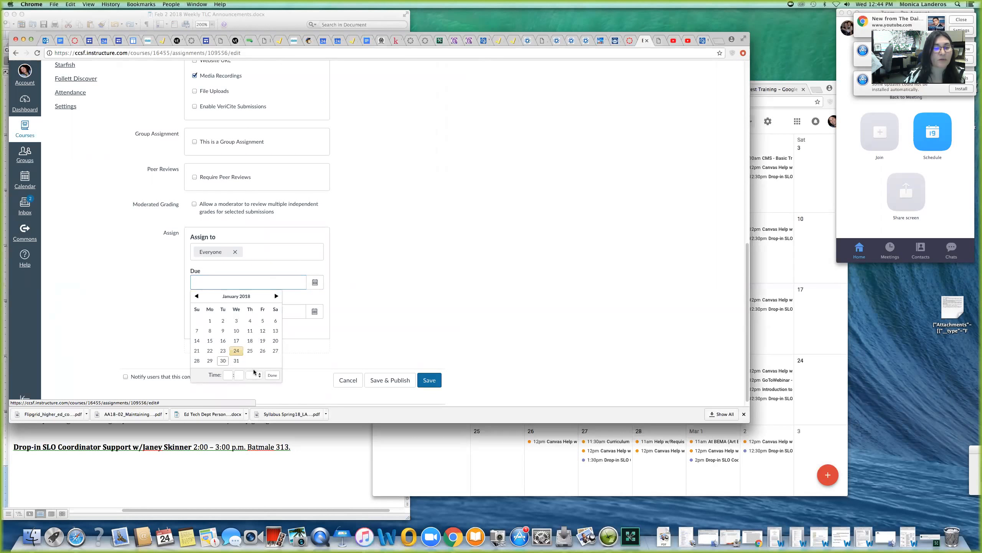
left_click(272, 375)
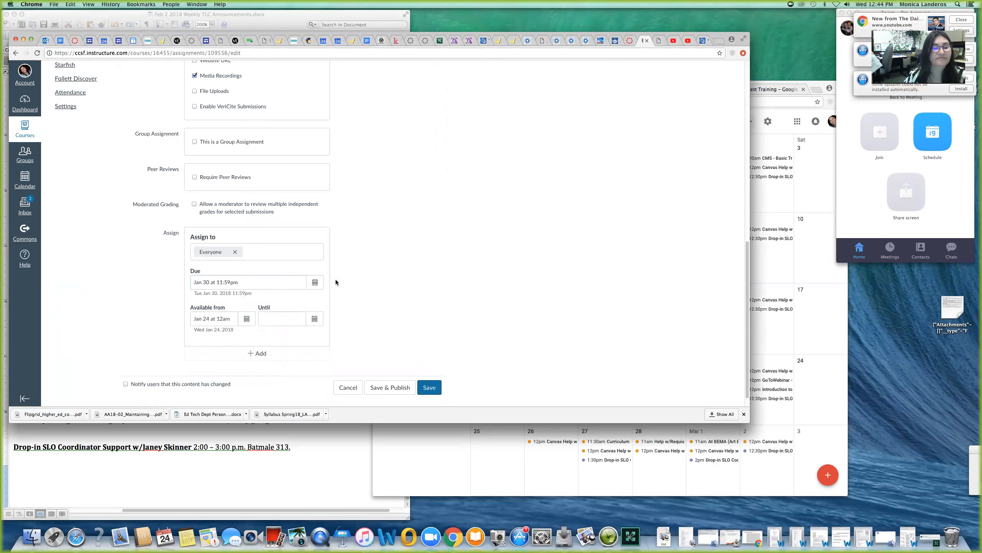
Step: Set the assignment's availability to end Jan 31 at 11:59pm, and save and publish the assignment
left_click(315, 319)
left_click(304, 289)
left_click(340, 304)
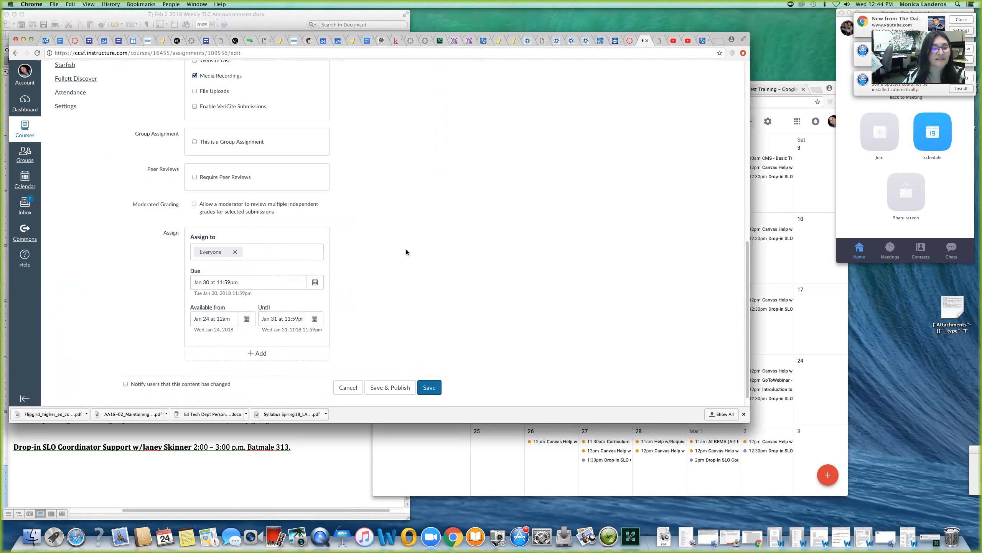
scroll(406, 251, "down", 1)
left_click(390, 373)
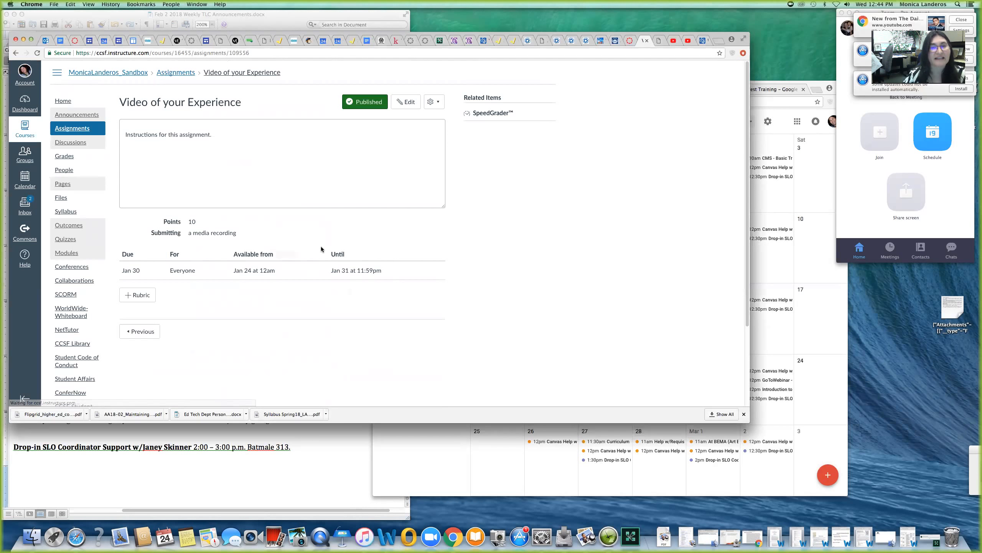
Step: Reopen the published assignment for editing and add a second set of assignment dates assigned to the sandbox course section
left_click(409, 104)
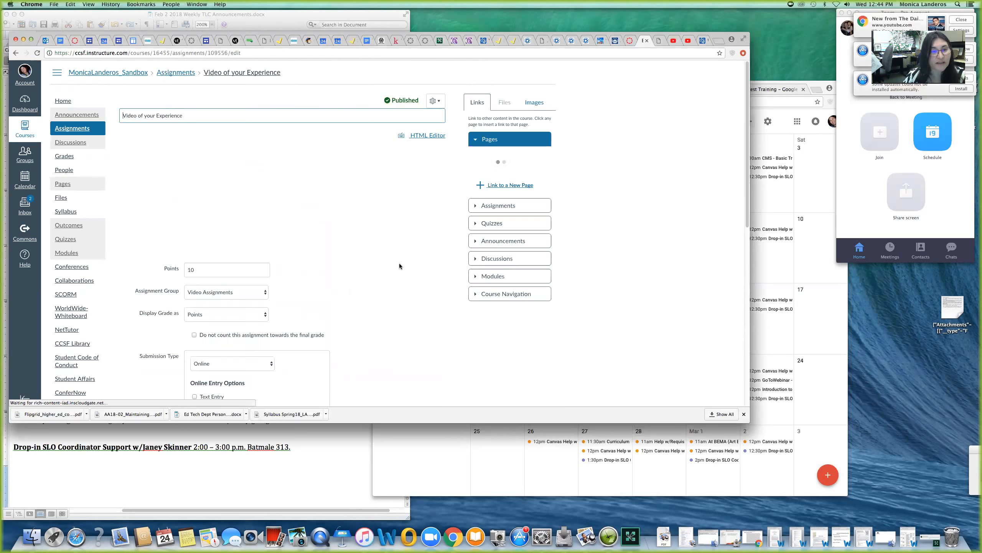
scroll(399, 263, "down", 10)
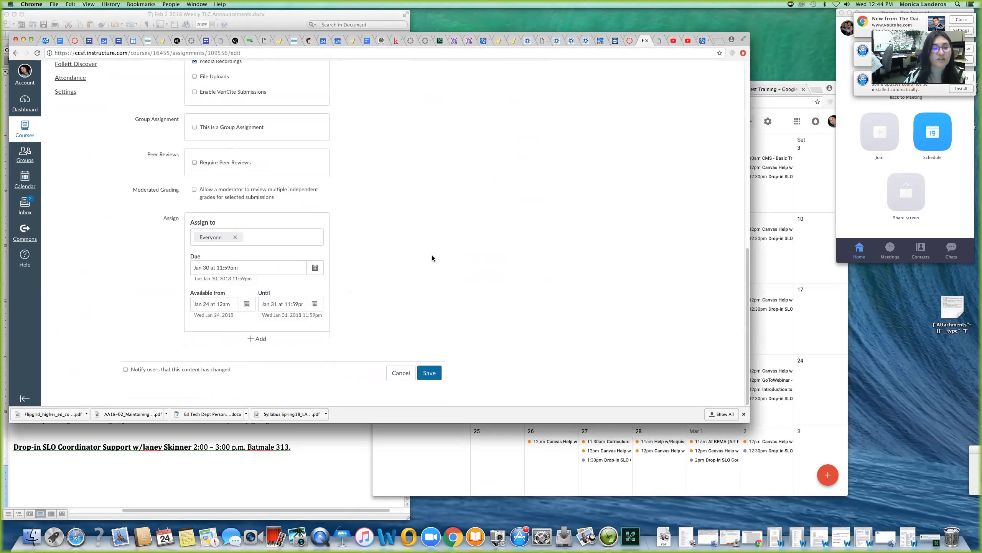
left_click(255, 339)
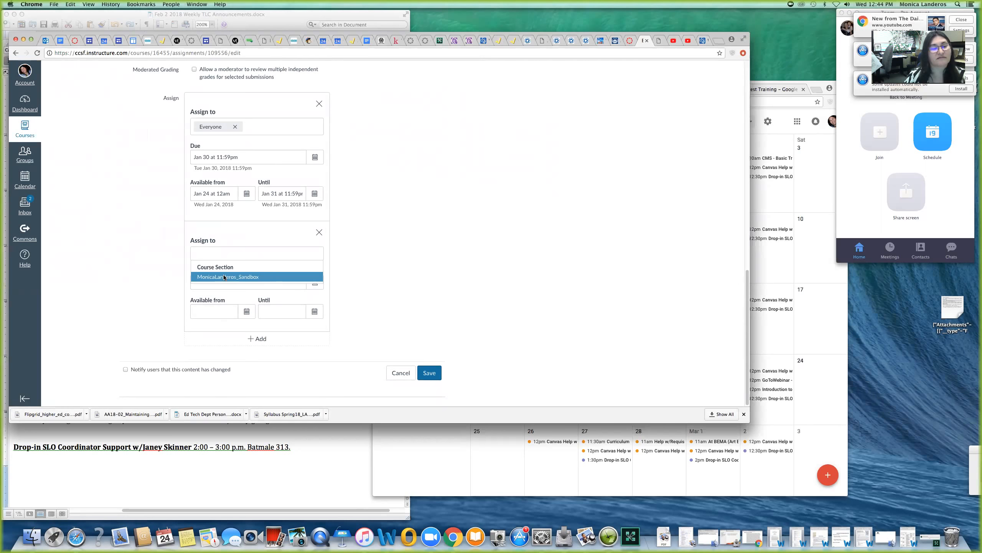
left_click(224, 277)
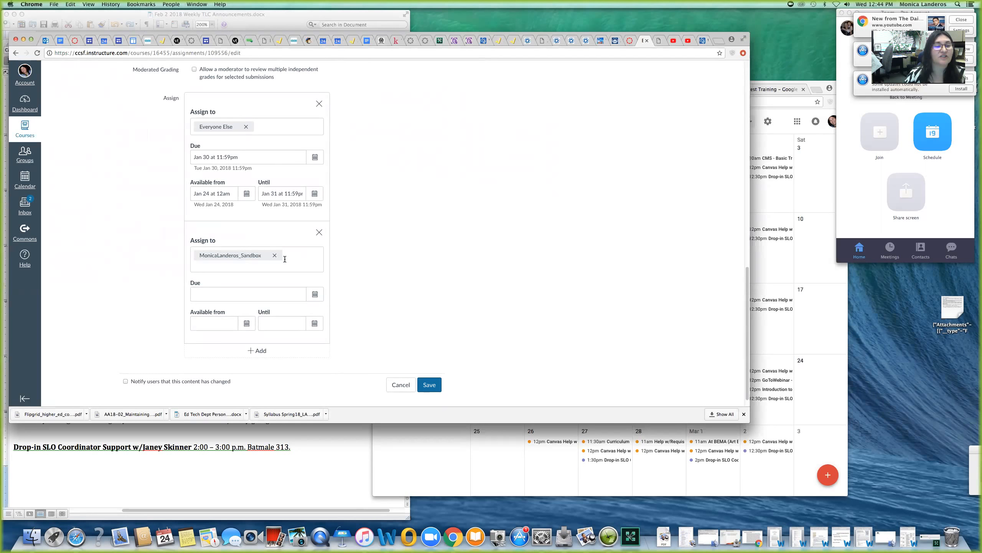
Step: Make the assignment available to the sandbox section from Jan 24 at 12am and due Jan 30 at 11:59pm
left_click(247, 324)
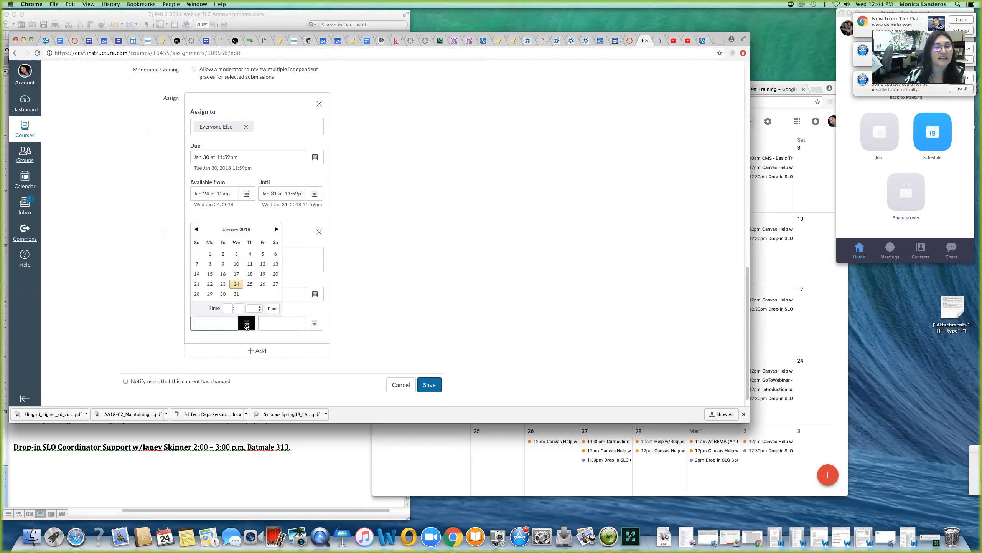
left_click(237, 285)
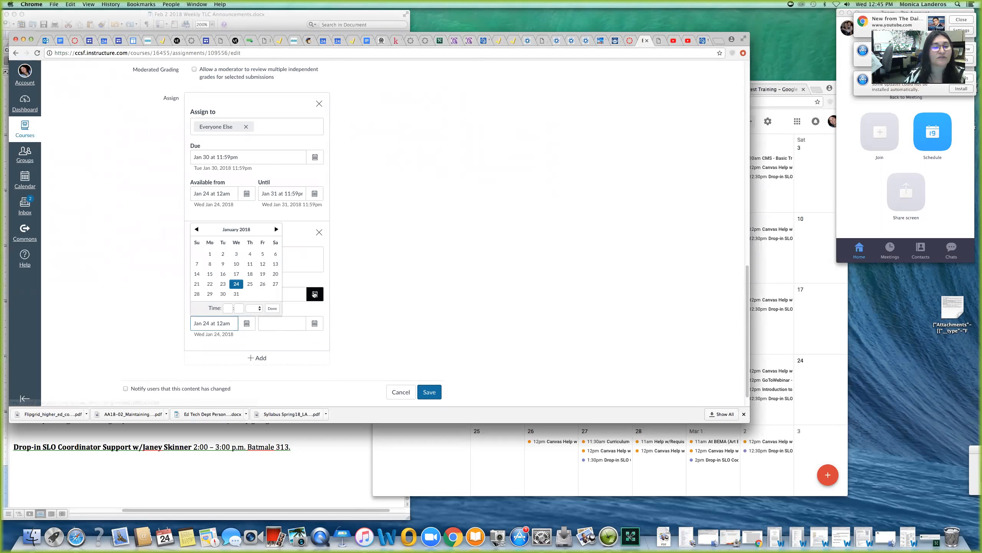
left_click(272, 309)
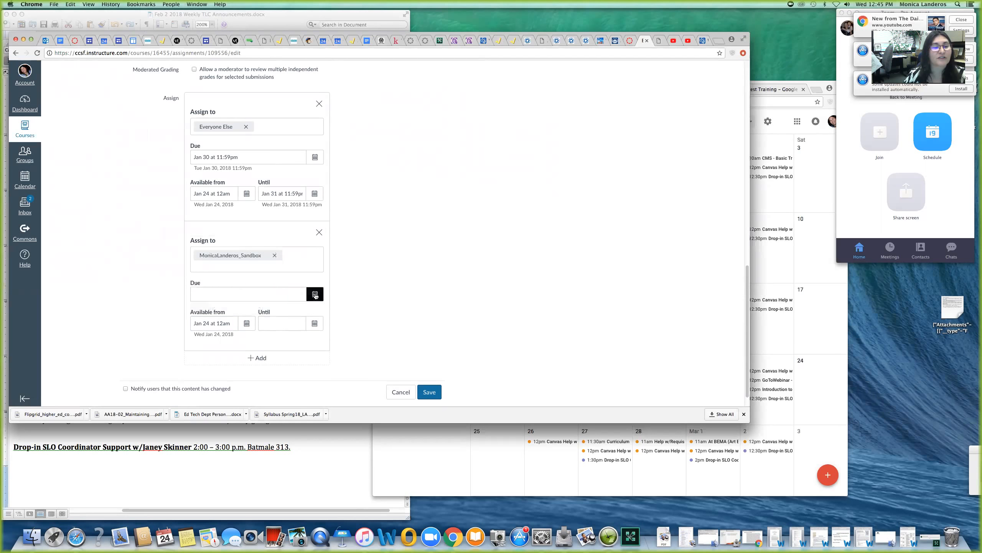
left_click(315, 295)
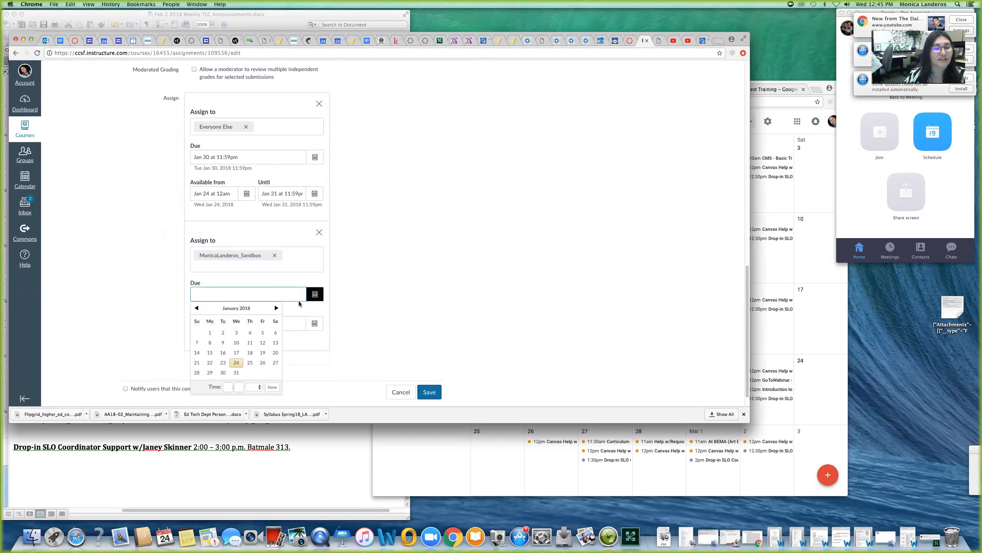
left_click(222, 372)
left_click(273, 387)
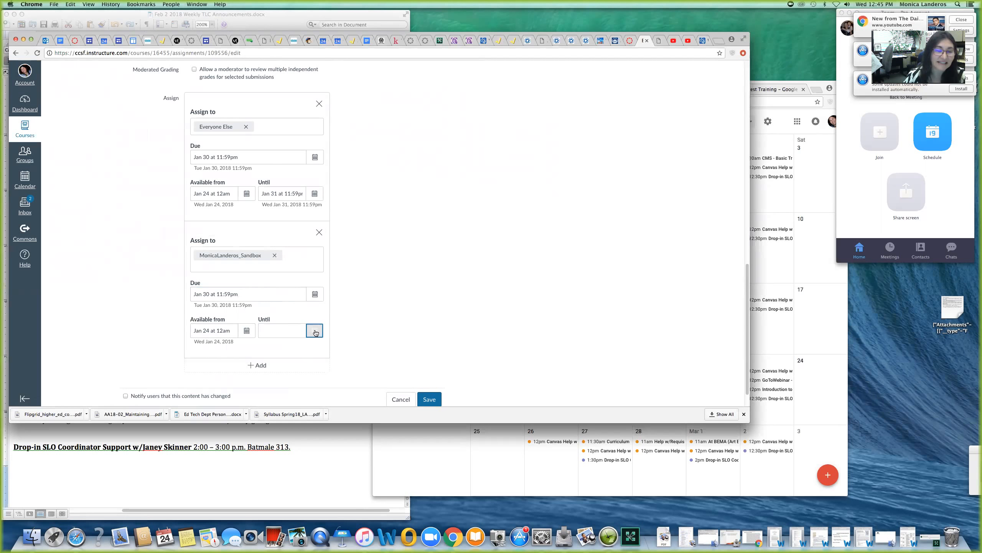
Step: Set the sandbox section's availability to end Feb 1 at 11:59pm, and save the assignment
left_click(315, 332)
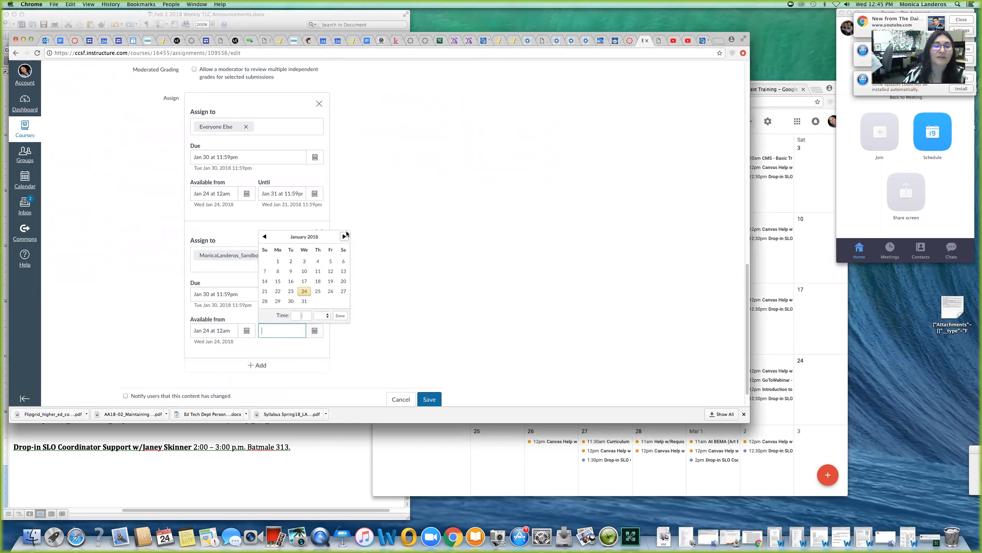
left_click(344, 236)
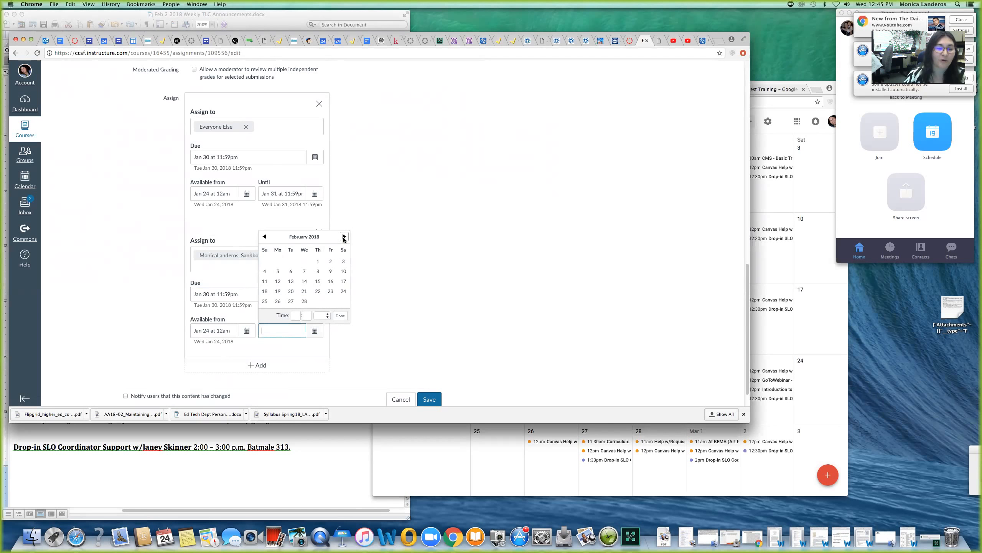
left_click(318, 262)
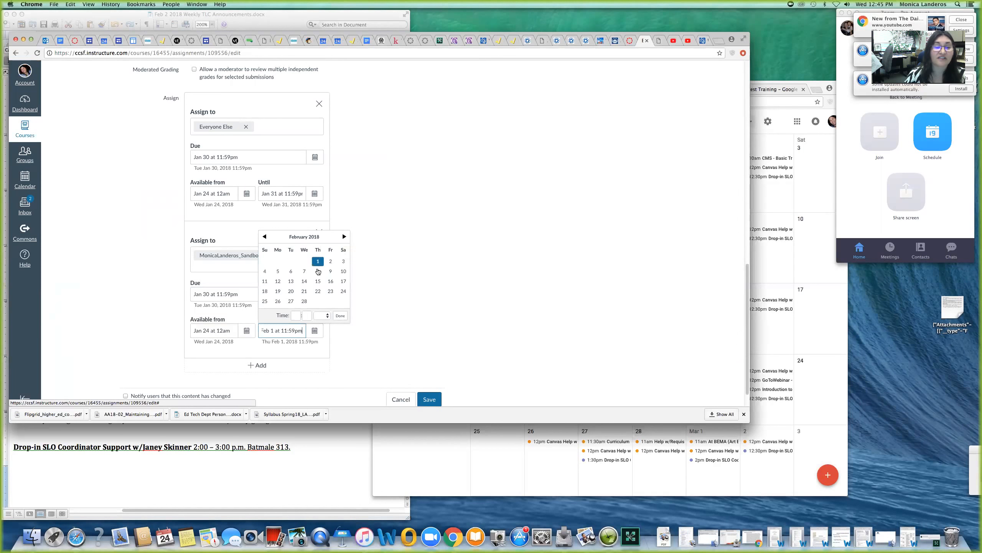
left_click(341, 316)
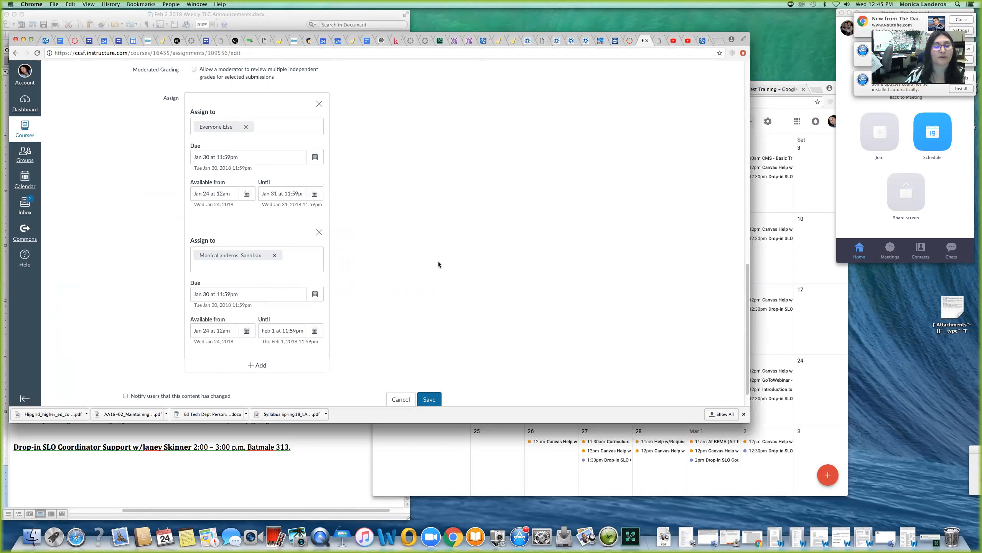
scroll(434, 262, "down", 1)
left_click(430, 385)
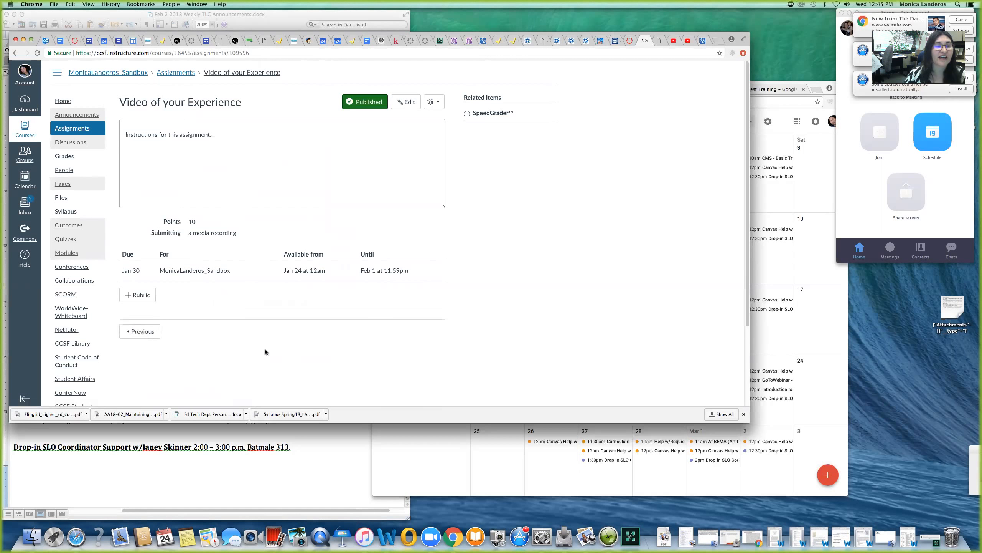
Step: Preview the course in Student View from the course settings and return to the teacher view
scroll(266, 349, "down", 3)
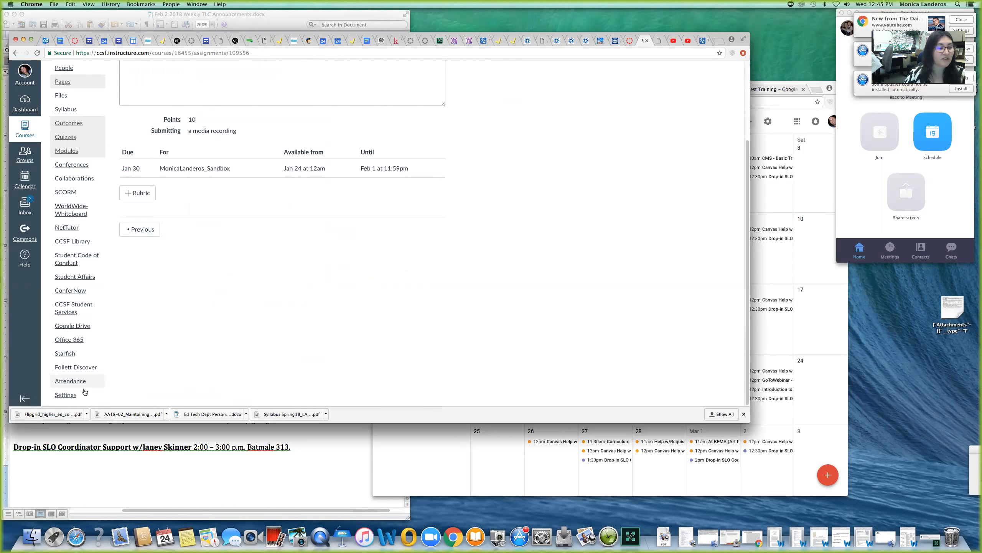
left_click(66, 395)
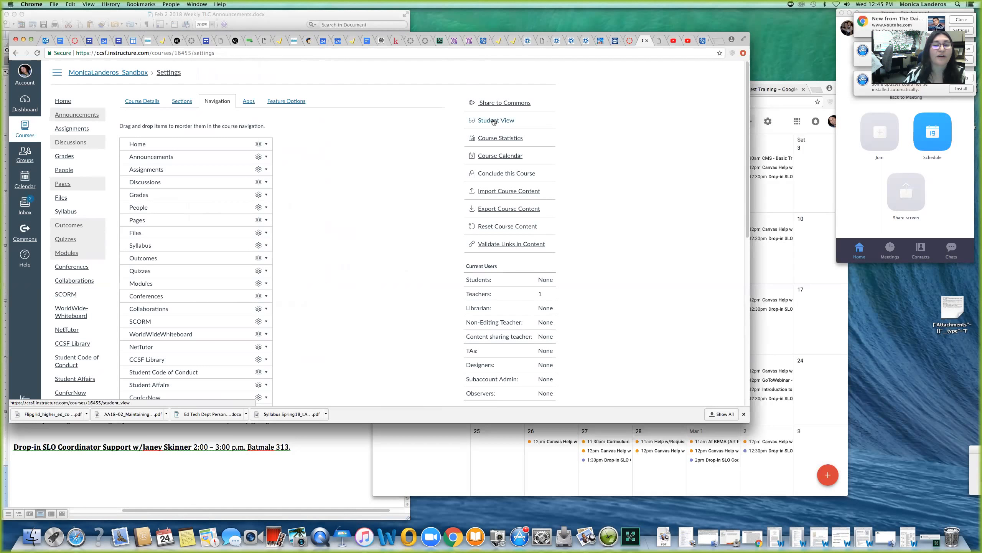
left_click(495, 121)
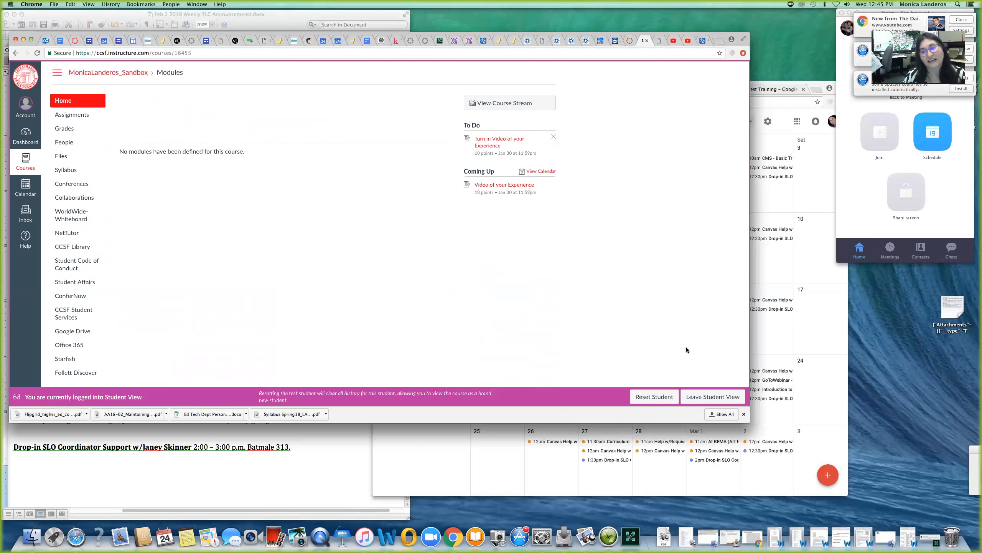
left_click(696, 392)
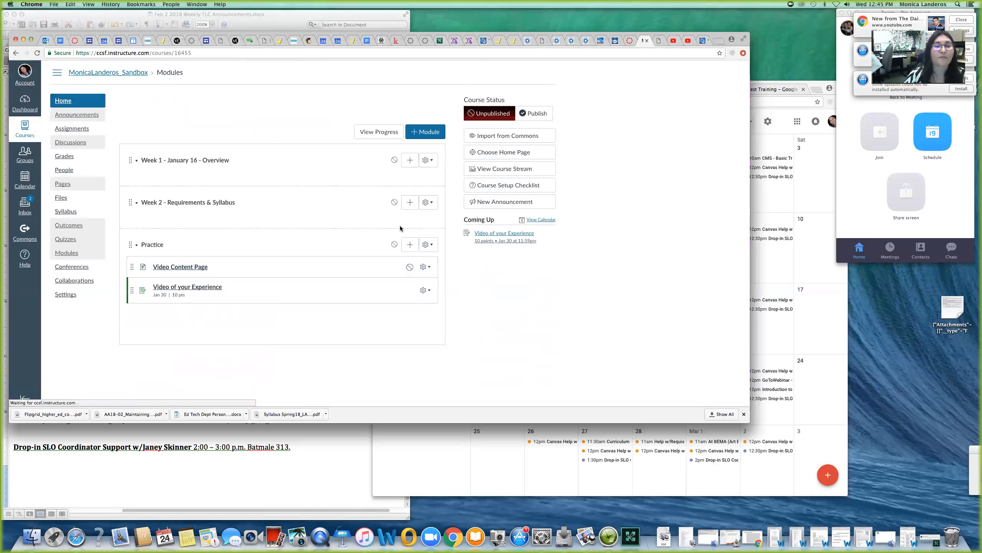
Step: Publish the Practice module and its items, and reopen the course in Student View
left_click(394, 245)
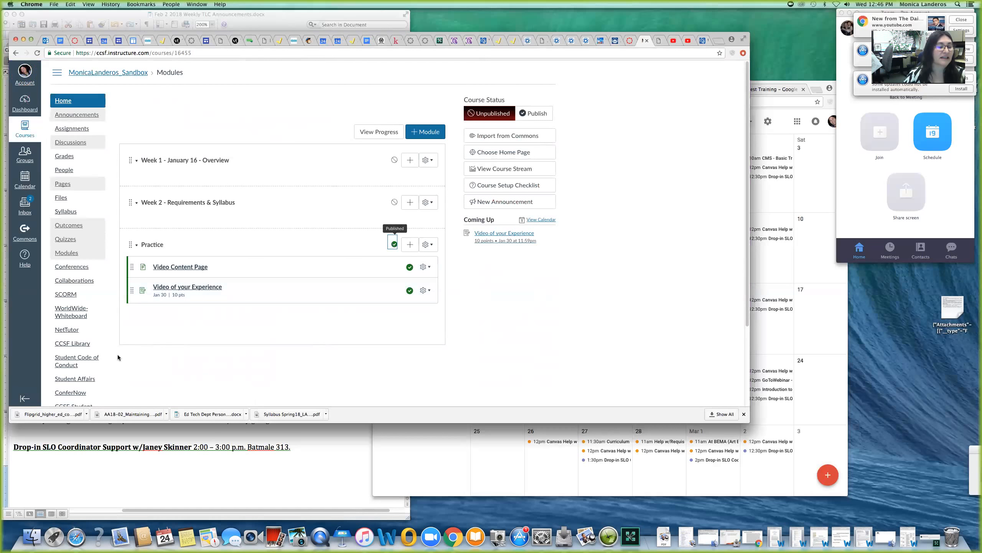
scroll(82, 357, "down", 5)
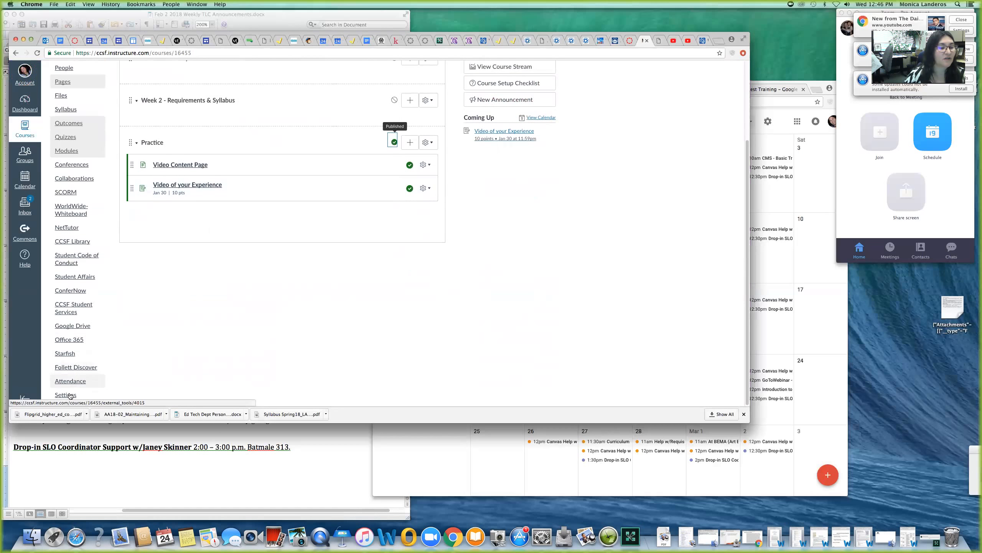
left_click(69, 394)
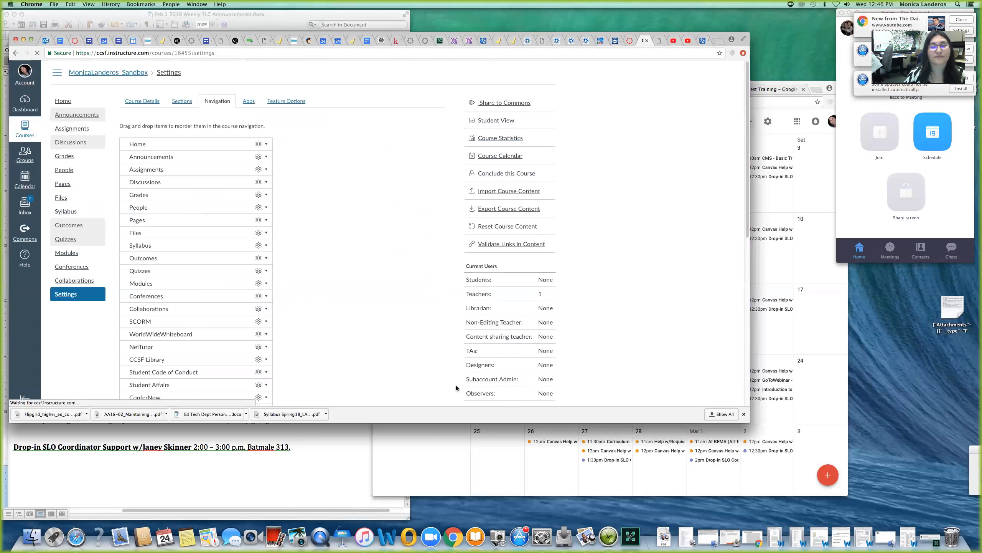
left_click(500, 120)
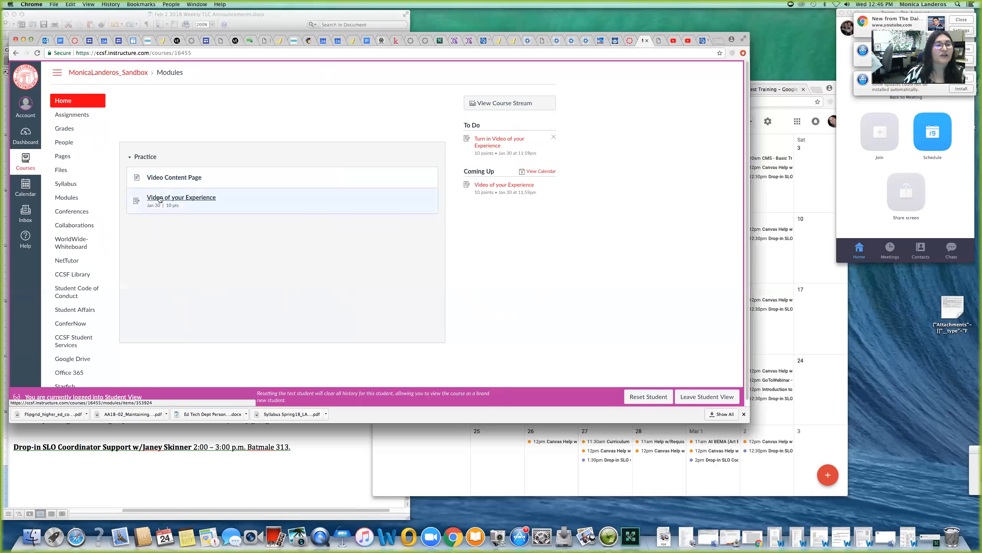
Step: Start a submission for Video of your Experience as the test student and open the media recorder
left_click(190, 198)
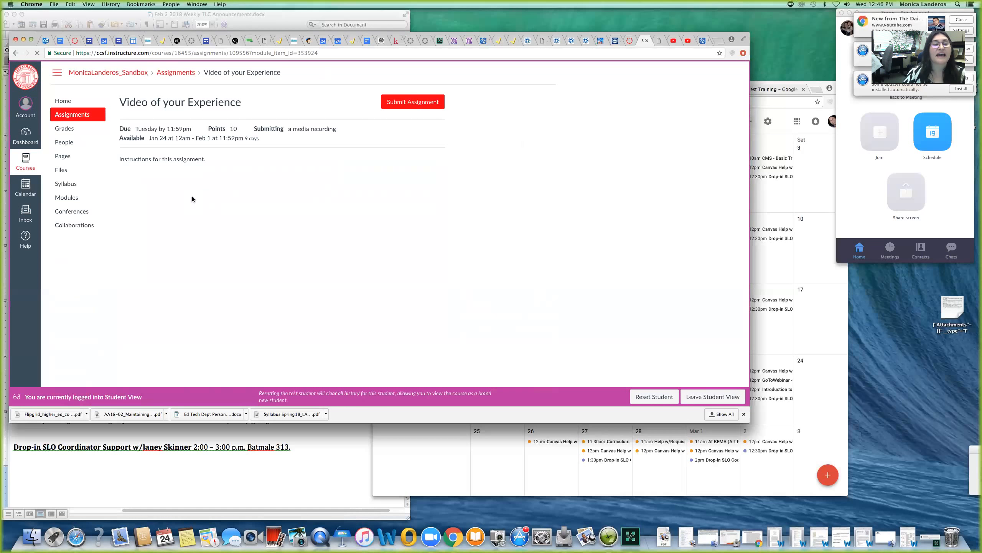
left_click(418, 102)
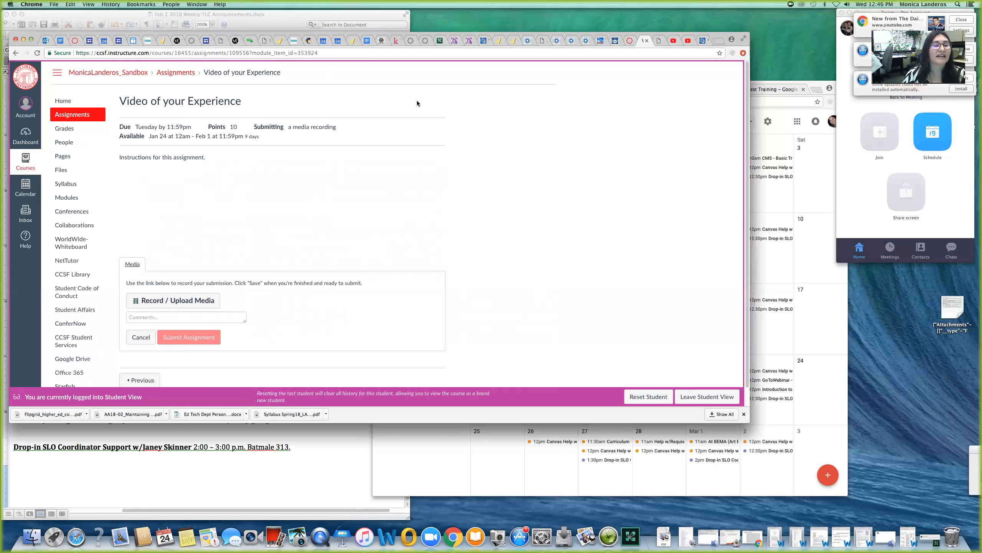
scroll(382, 164, "down", 1)
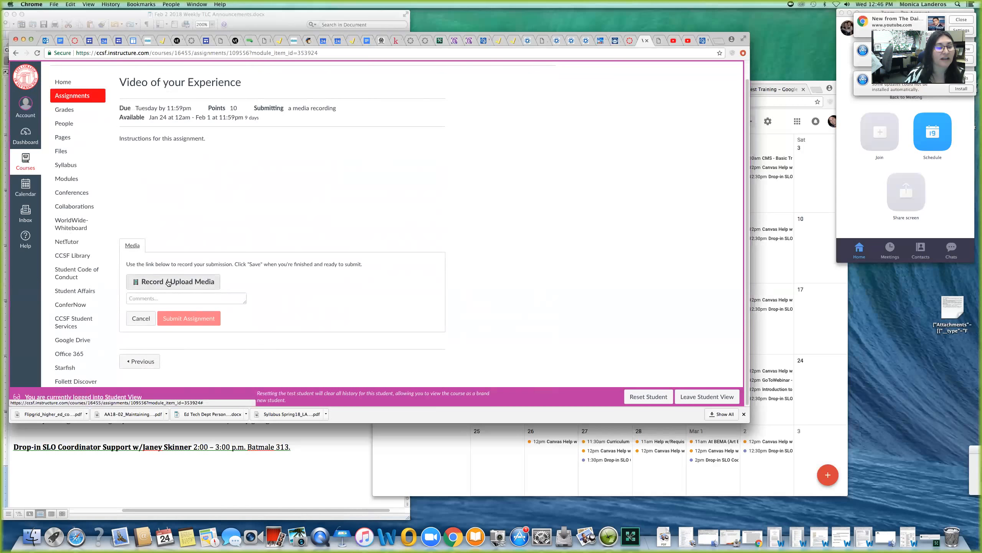
left_click(156, 281)
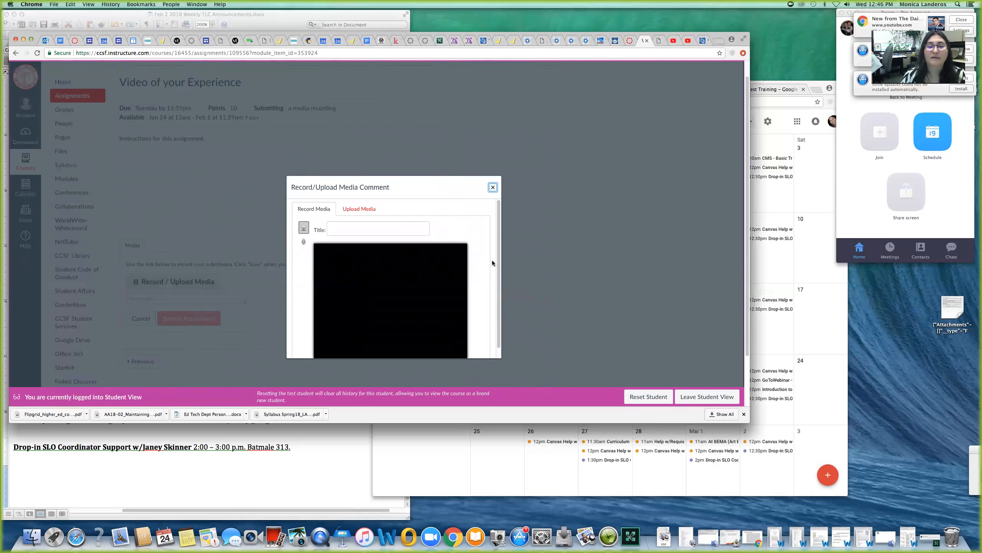
Step: Allow the media recorder to access the camera and microphone
scroll(494, 263, "down", 3)
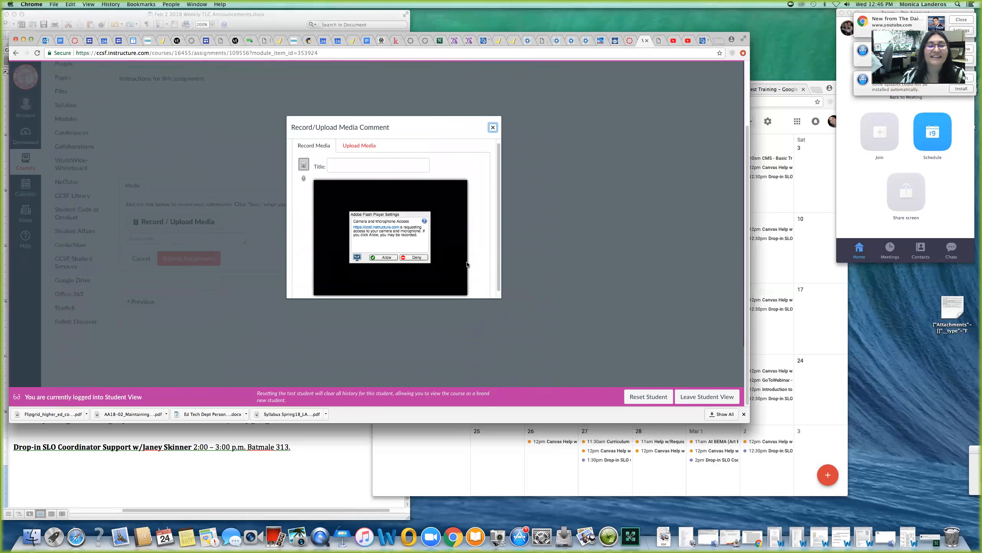
left_click(383, 258)
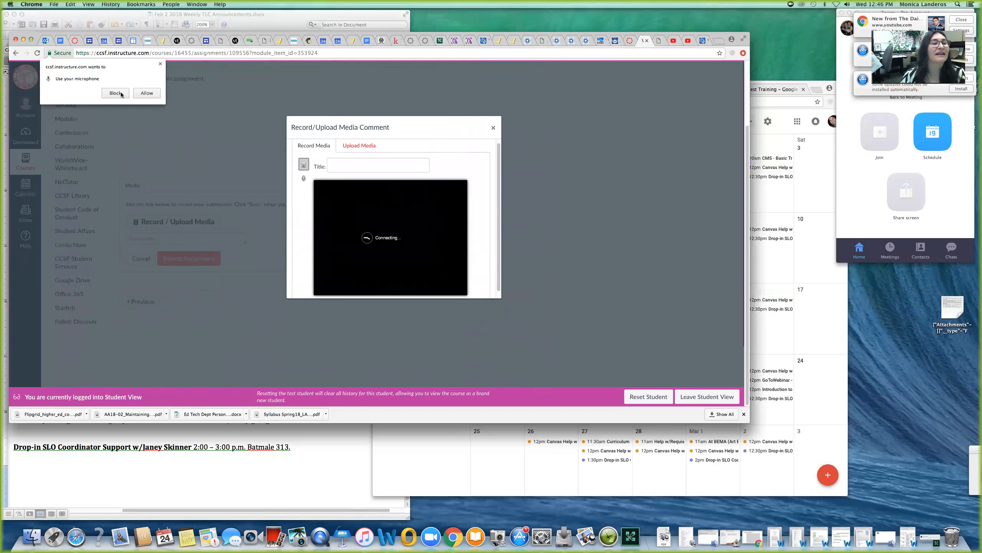
left_click(147, 93)
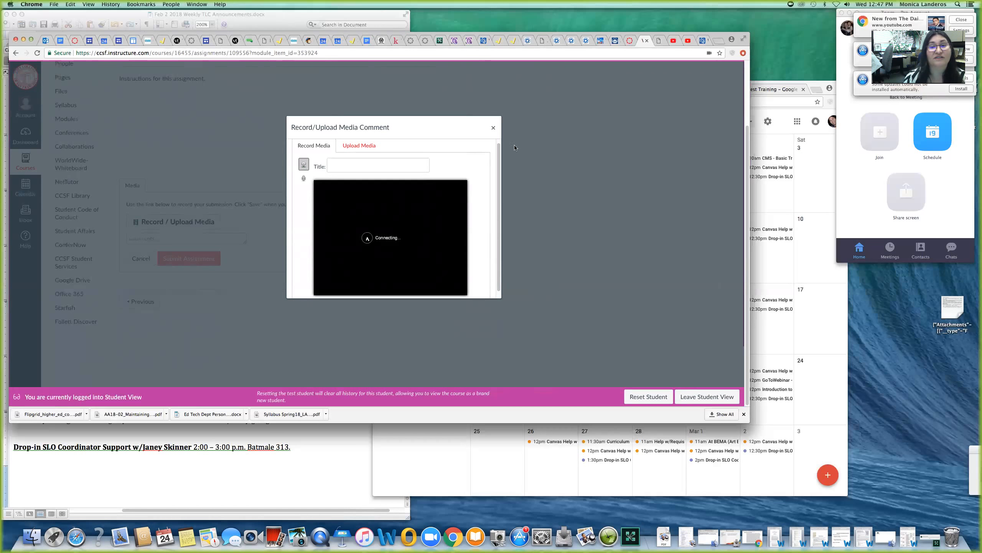
Step: Close the media recorder and leave Student View, discarding the unsubmitted recording
left_click(698, 398)
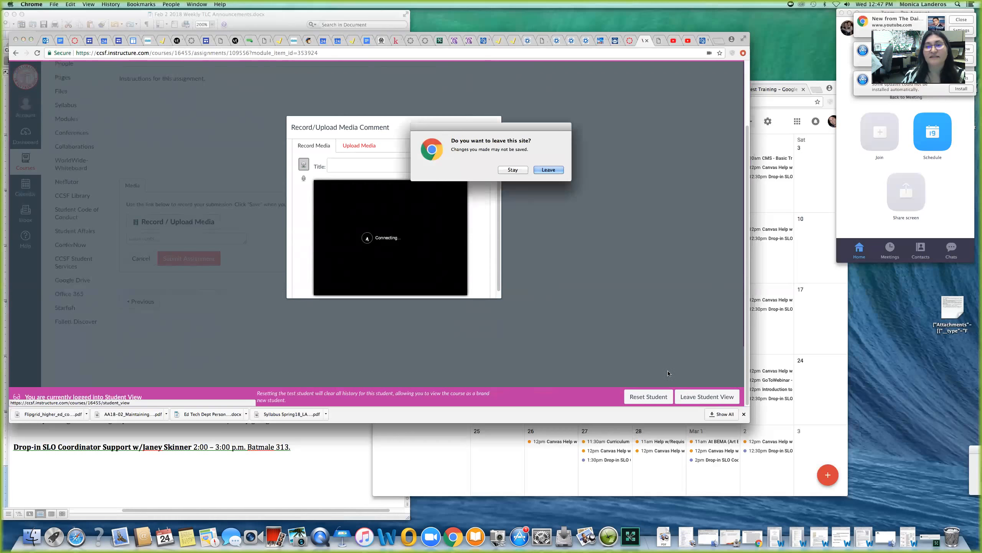
left_click(549, 171)
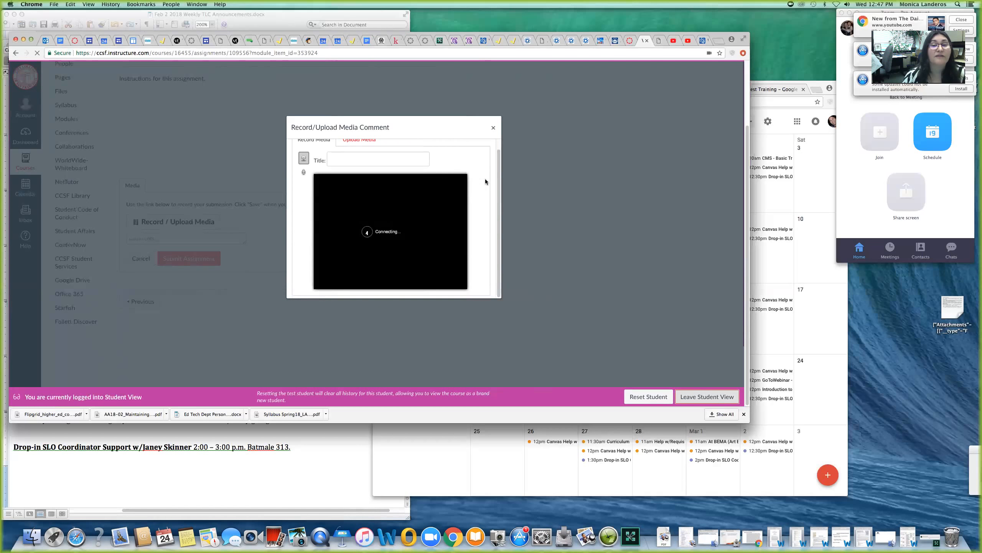
left_click(493, 128)
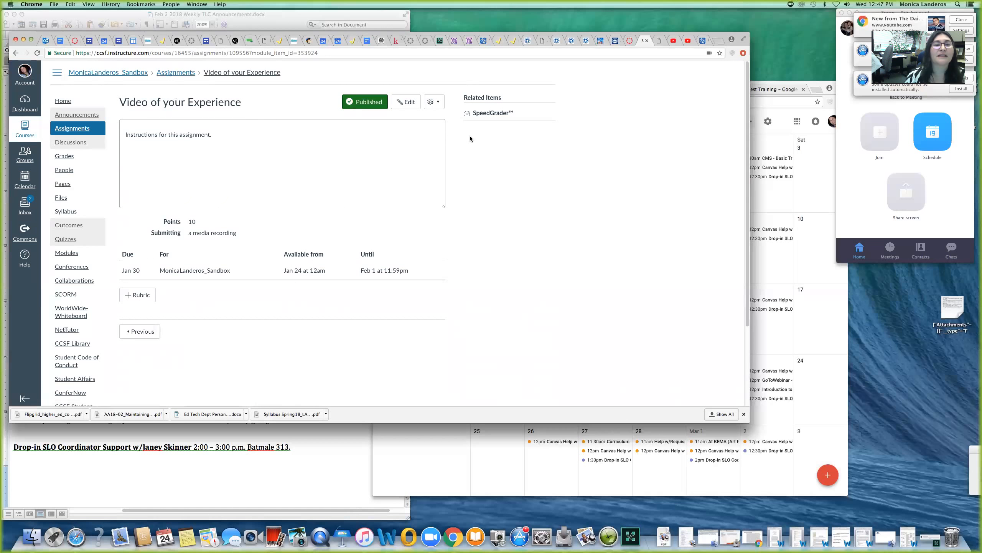
Step: Reopen the assignment for editing and add File Uploads as an online entry option, with upload file types restricted
left_click(411, 103)
left_click(411, 102)
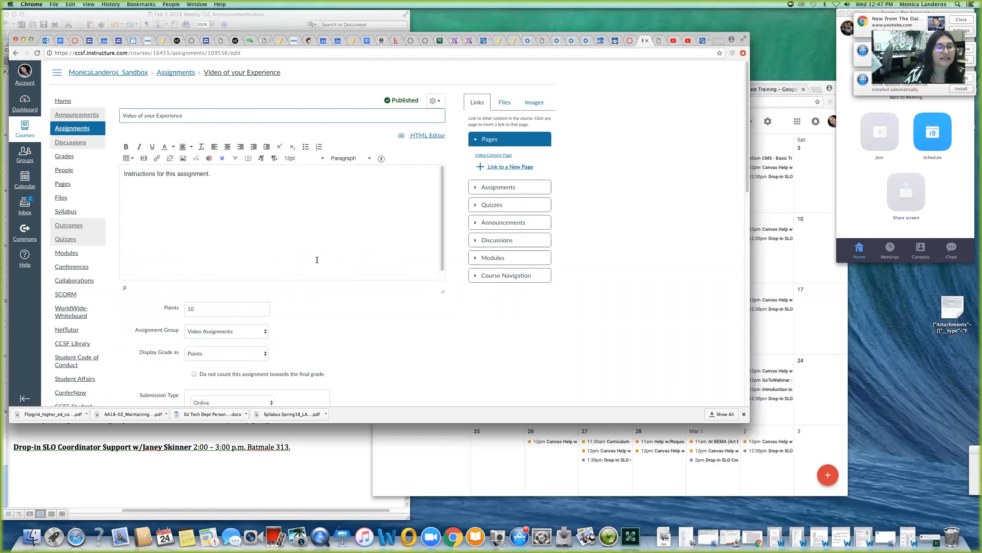
scroll(317, 259, "down", 6)
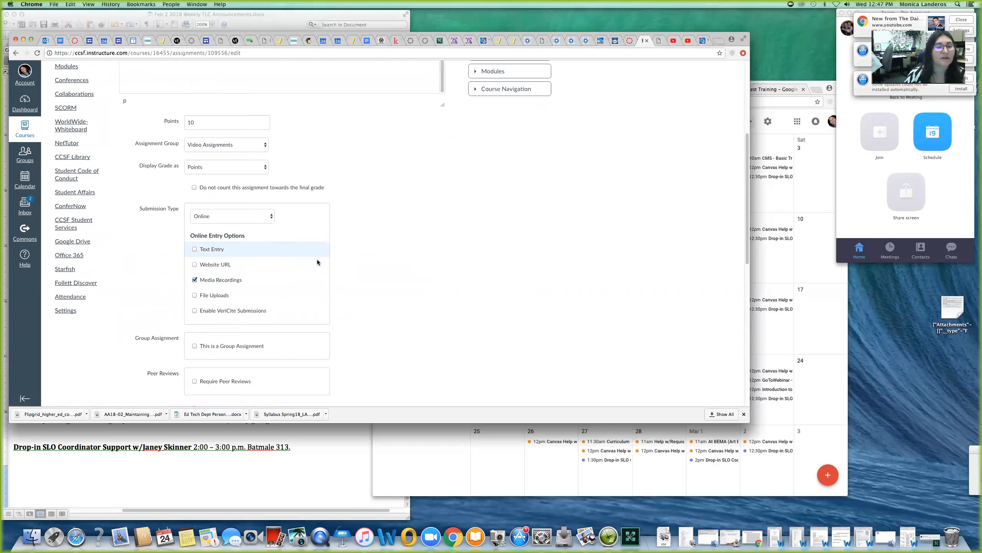
left_click(195, 241)
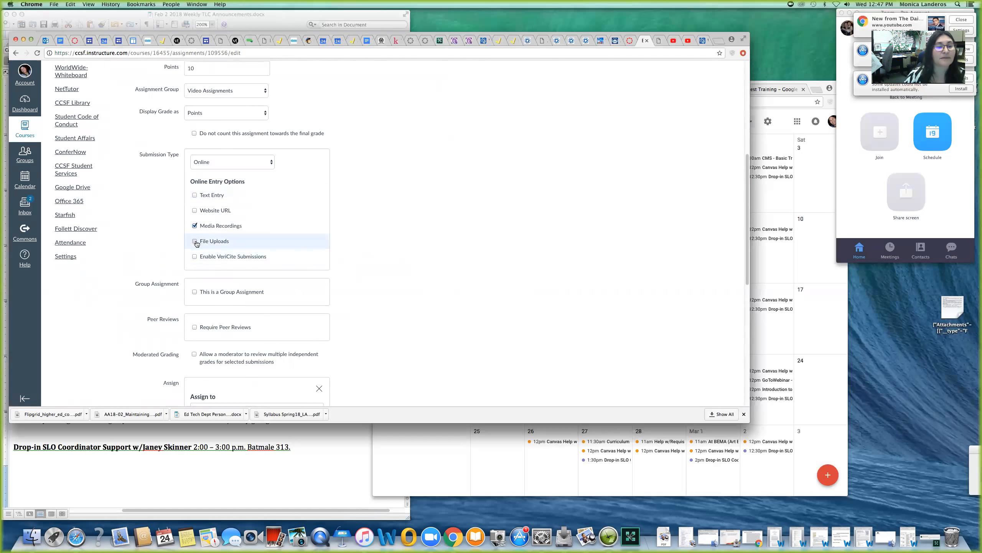
scroll(383, 255, "down", 2)
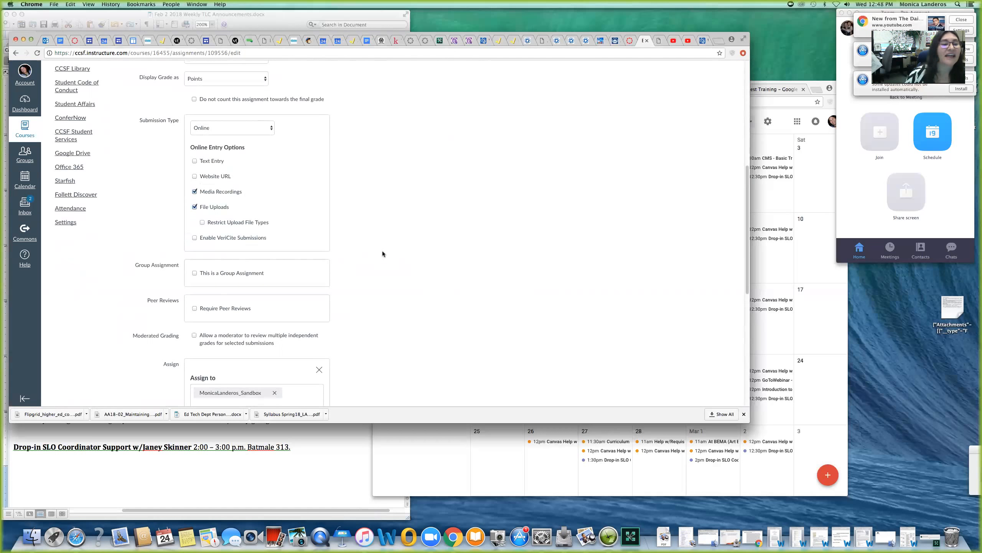
left_click(202, 223)
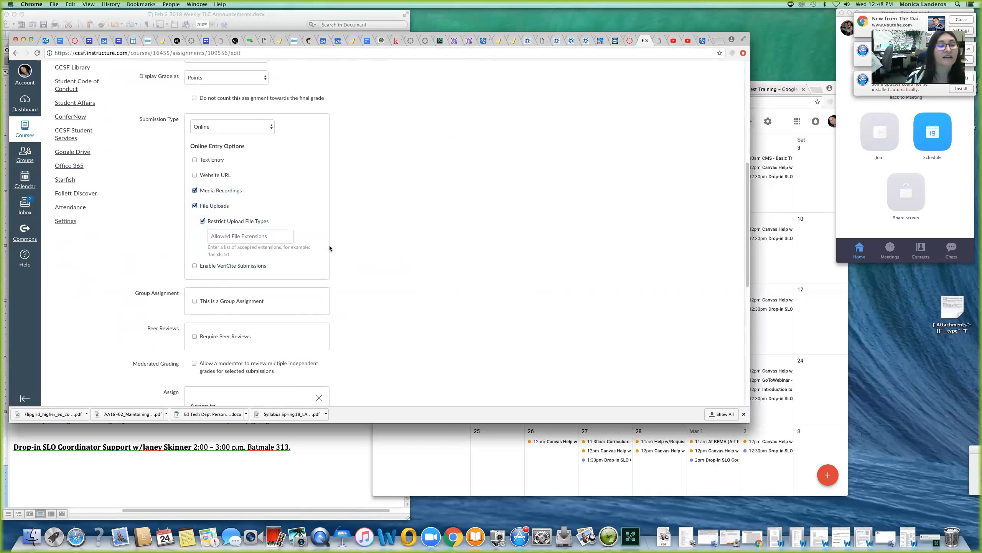
Step: Try mp4 as the allowed file extension for uploads, and clear the entry again
left_click(227, 236)
type("mp4")
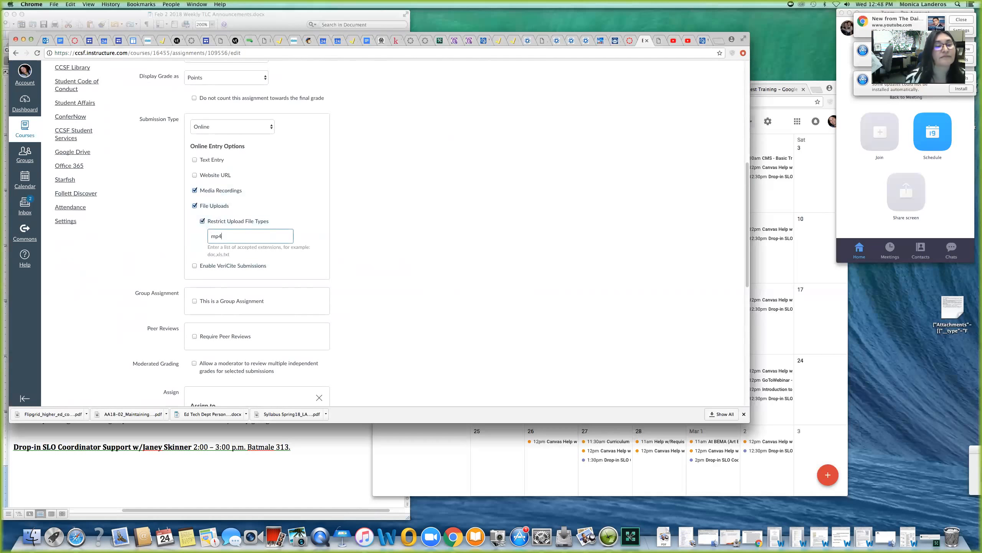
left_click_drag(227, 236, 206, 235)
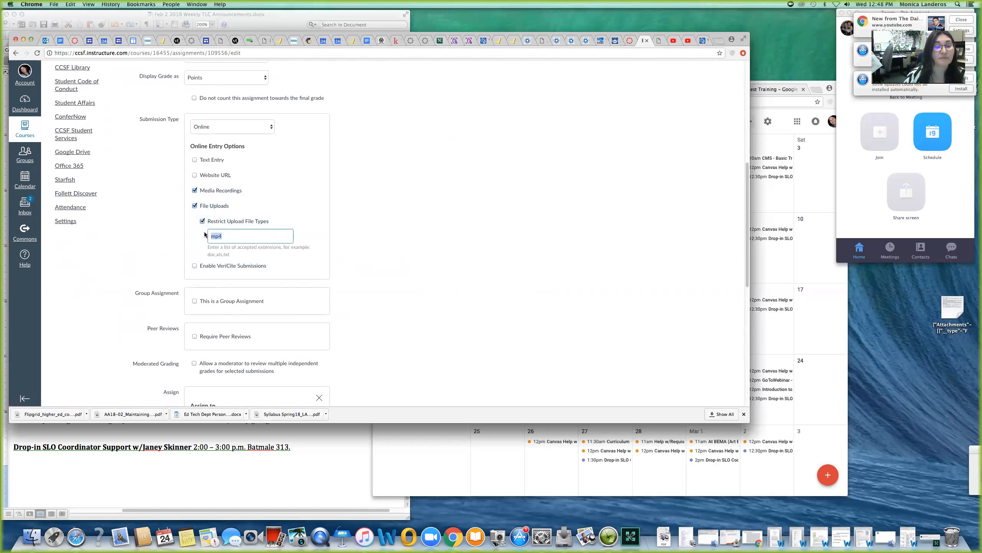
key("BackSpace")
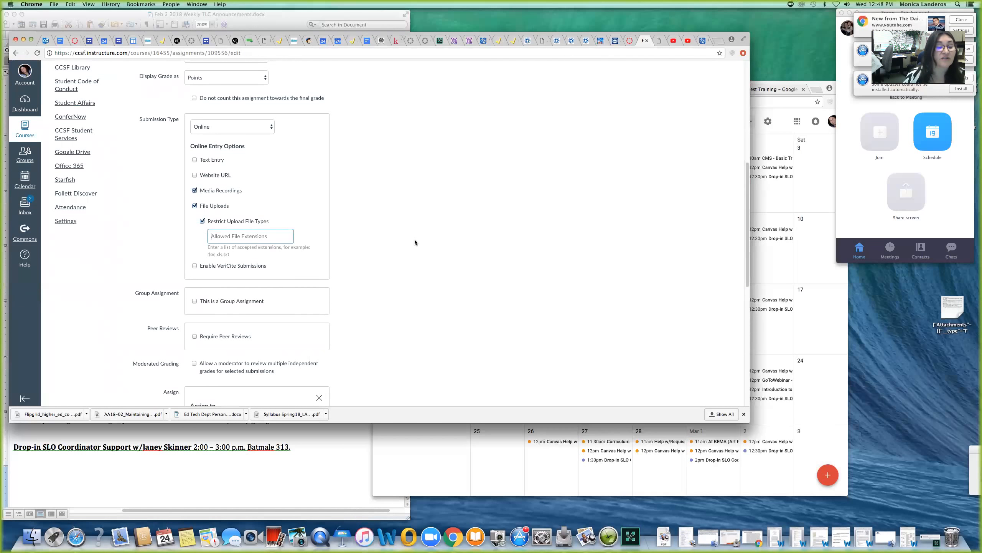